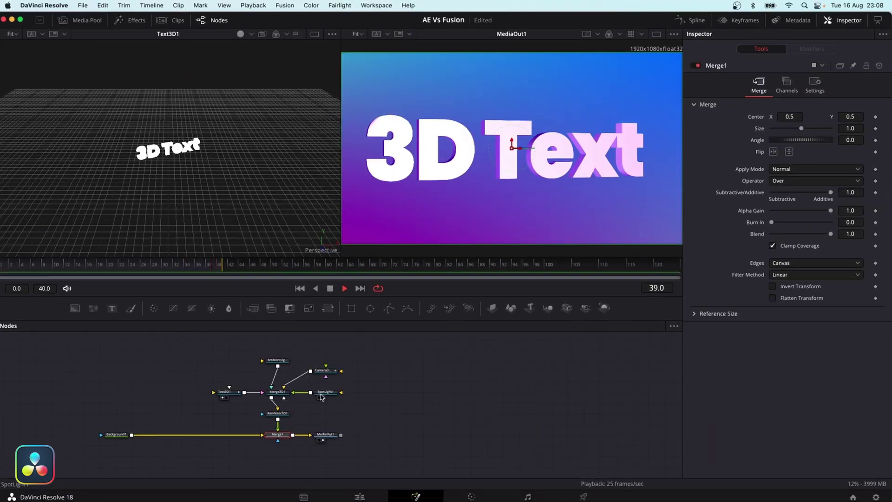
Replay the Intro animation from frame 0, then connect dustoverlay's output into Merge3.
scroll(320, 397, up, 3)
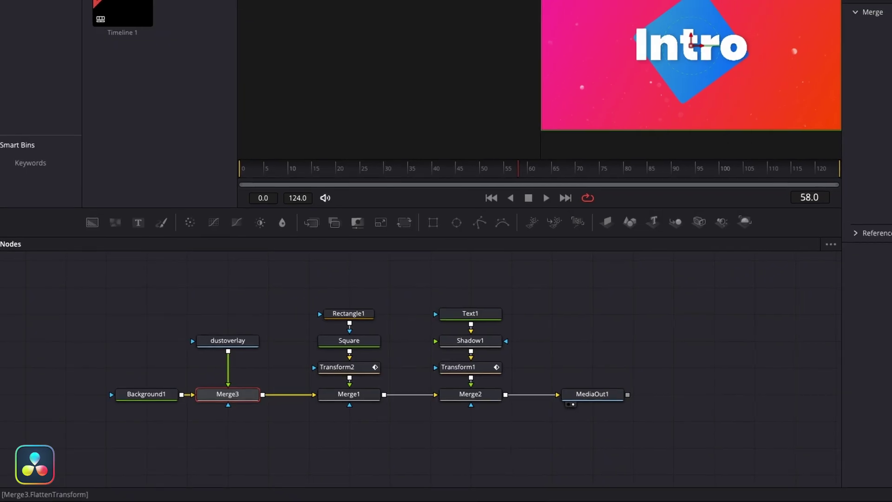
drag(382, 189, 227, 188)
key(space)
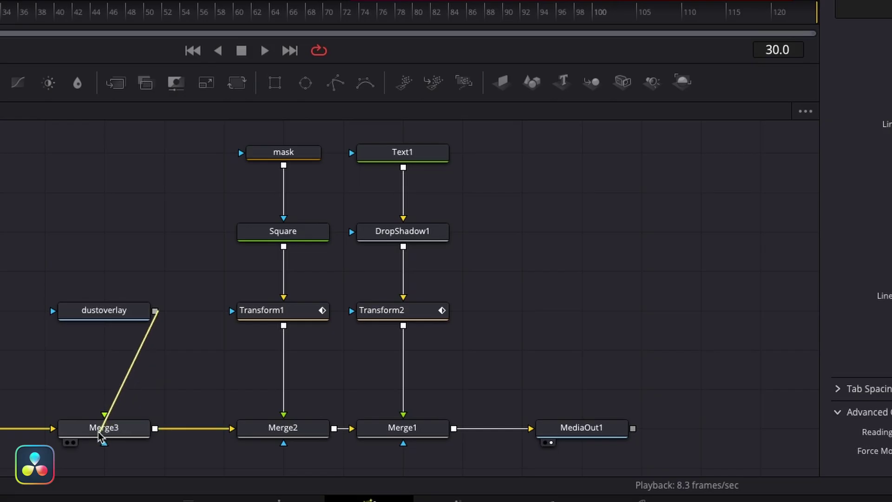
drag(99, 436, 100, 433)
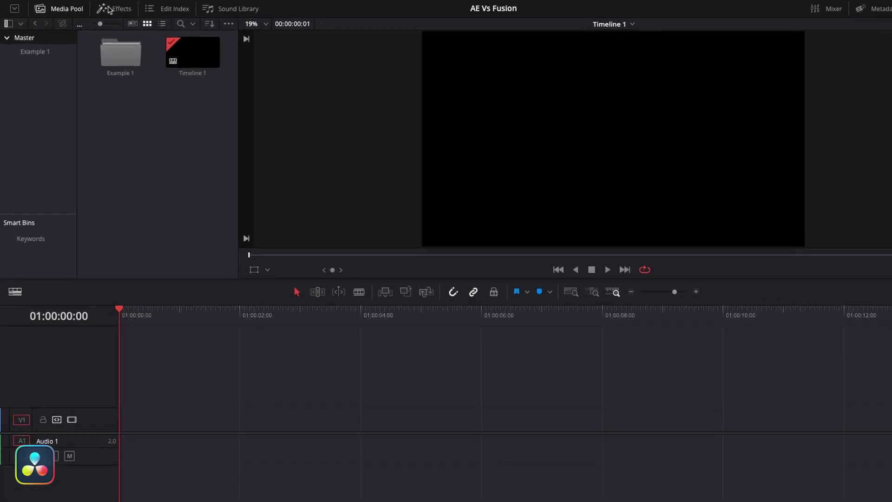
Search Effects for 'fusion', drop a Fusion Composition onto track V1, and create a new composition.
click(110, 8)
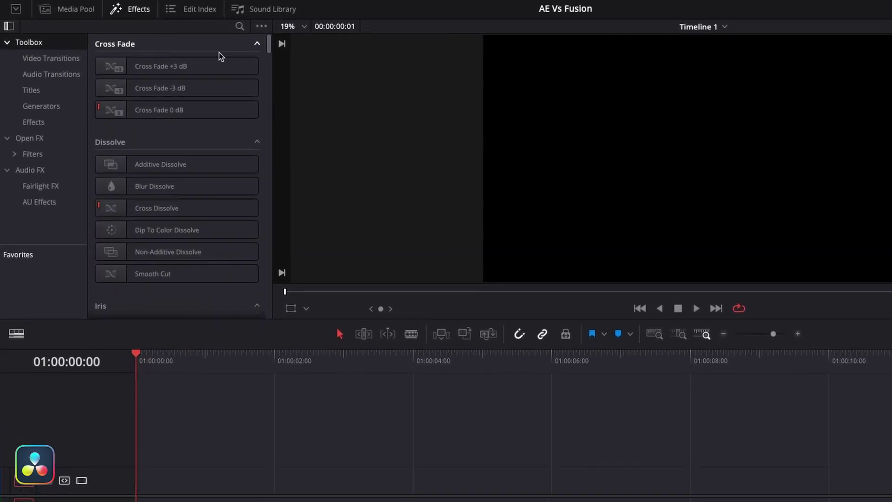
click(246, 28)
text(fusion)
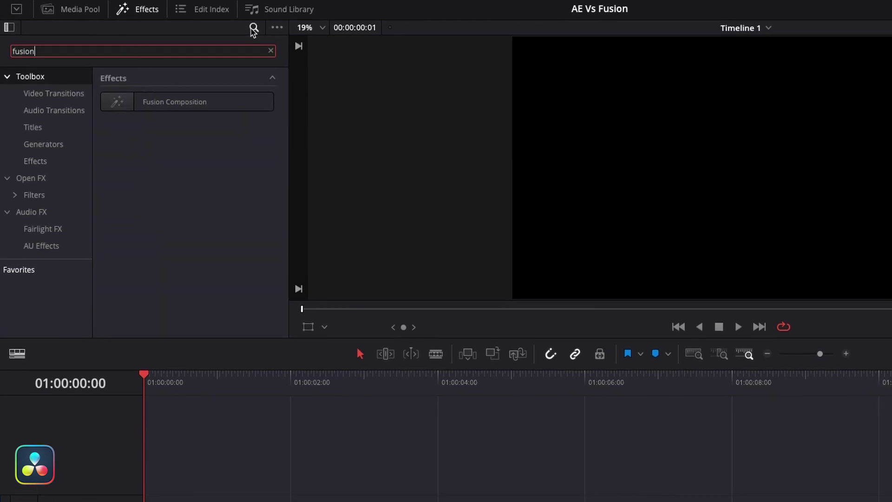
drag(214, 102, 157, 501)
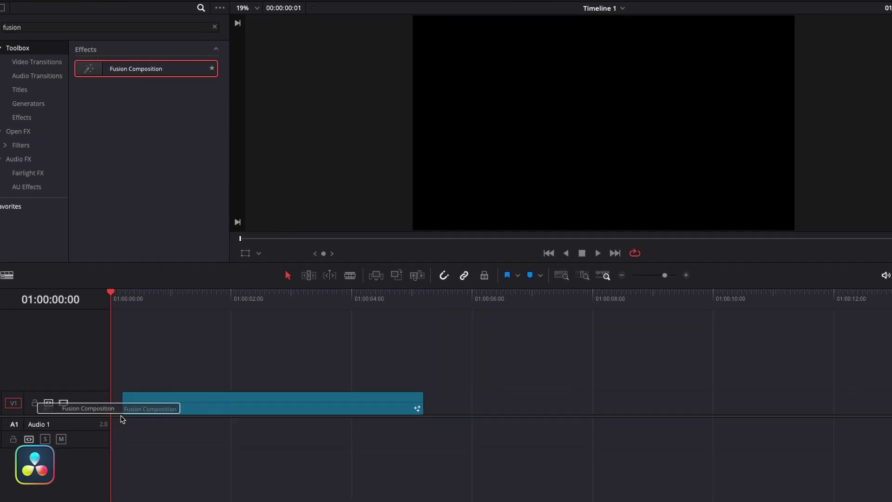
drag(122, 418, 189, 388)
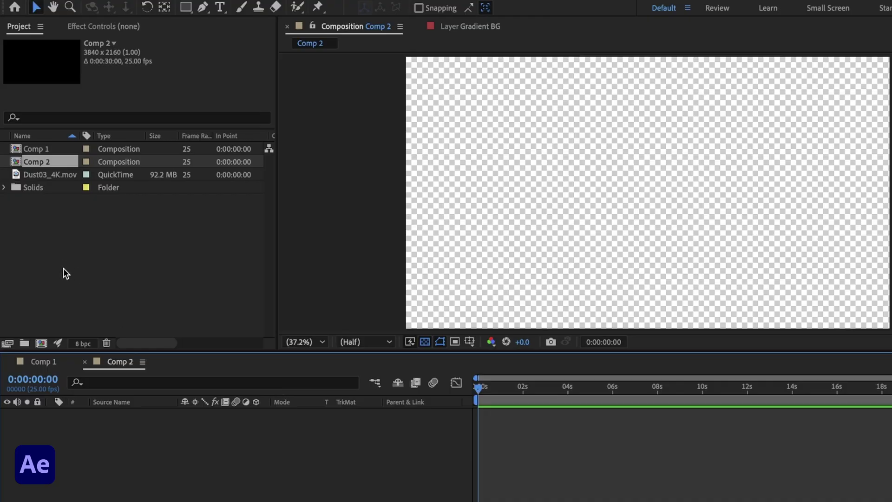
right_click(63, 269)
click(92, 275)
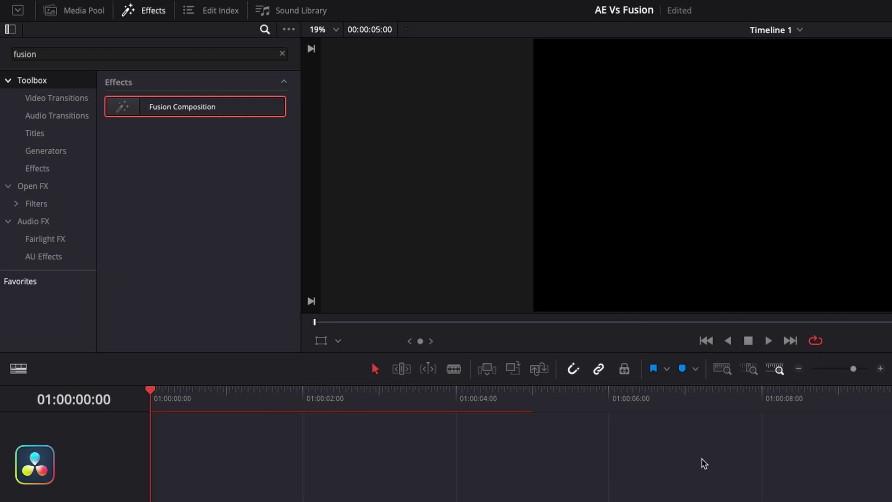
click(114, 5)
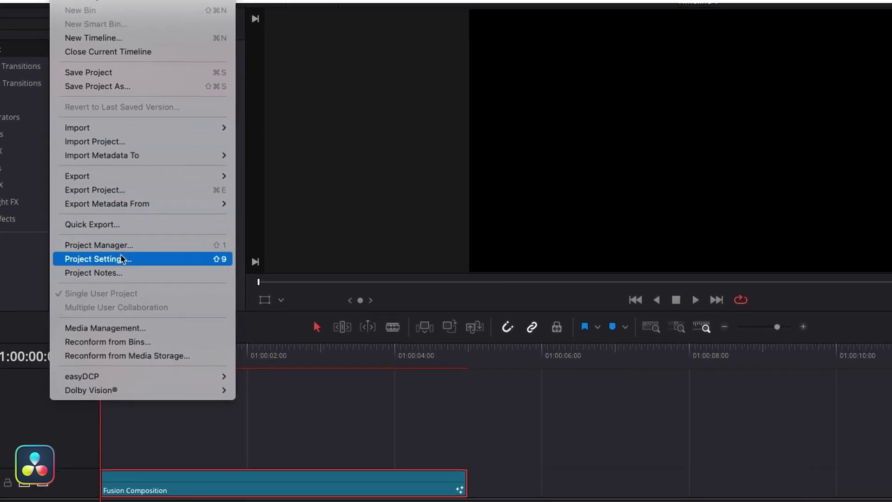
click(123, 258)
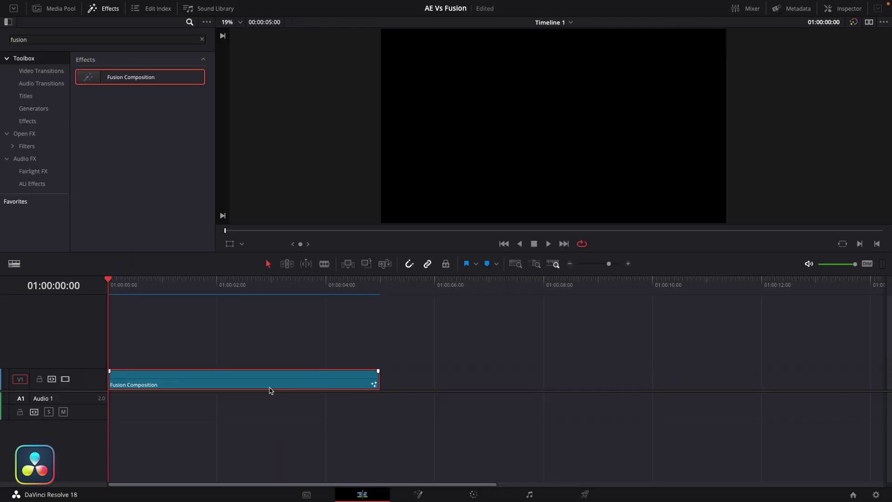
Open the Fusion Composition clip on the Fusion page, where only MediaOut1 appears.
click(417, 496)
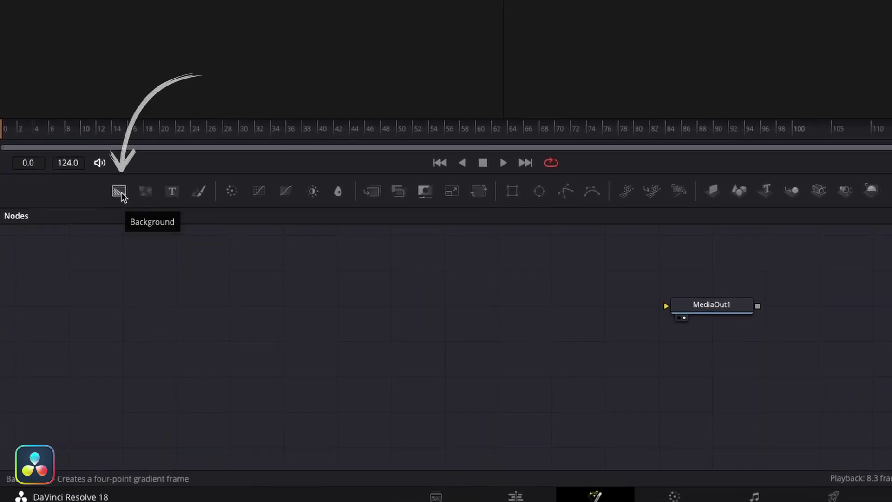
Add a Background node to the Node Editor and wire Background1's output into MediaOut1.
drag(122, 194, 305, 314)
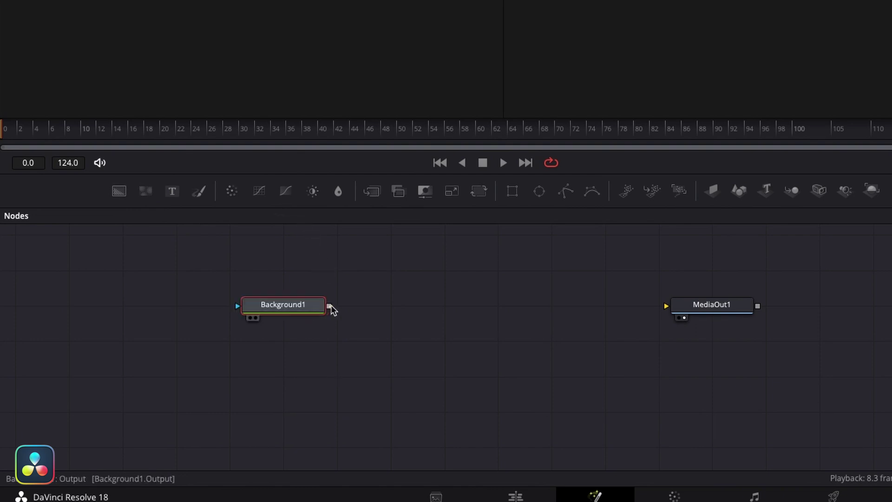
drag(331, 305, 667, 306)
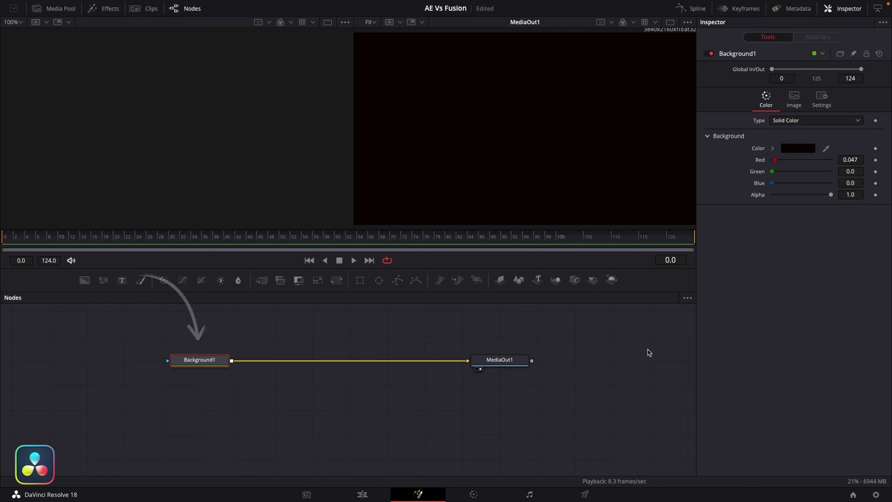
Adjust Background1's colour values, then set its fill Type to Gradient.
drag(775, 176, 836, 173)
drag(775, 160, 753, 172)
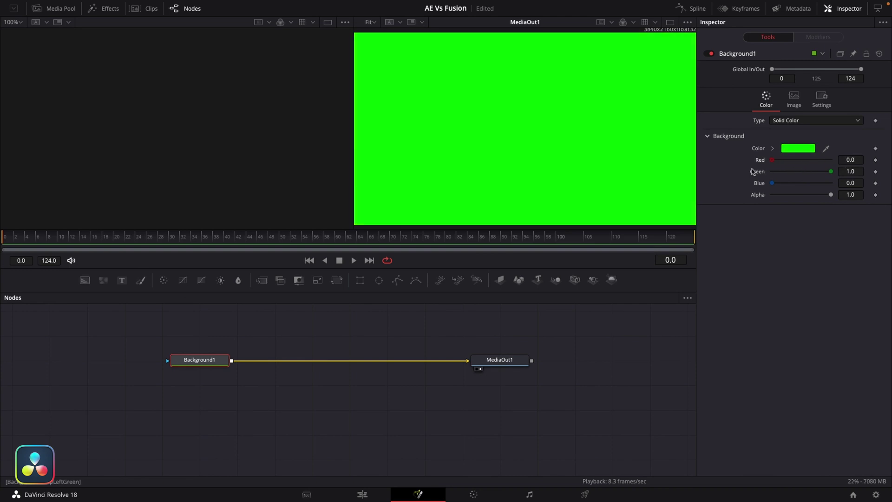
click(844, 11)
click(844, 11)
click(818, 122)
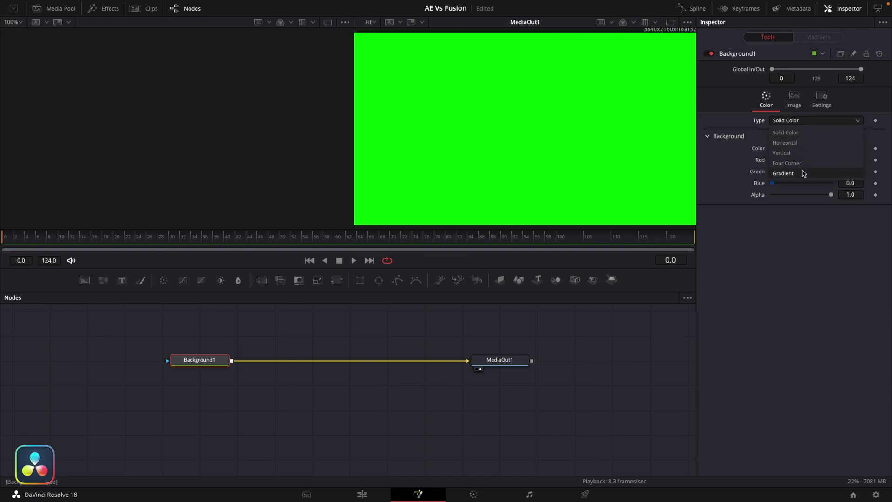
click(784, 174)
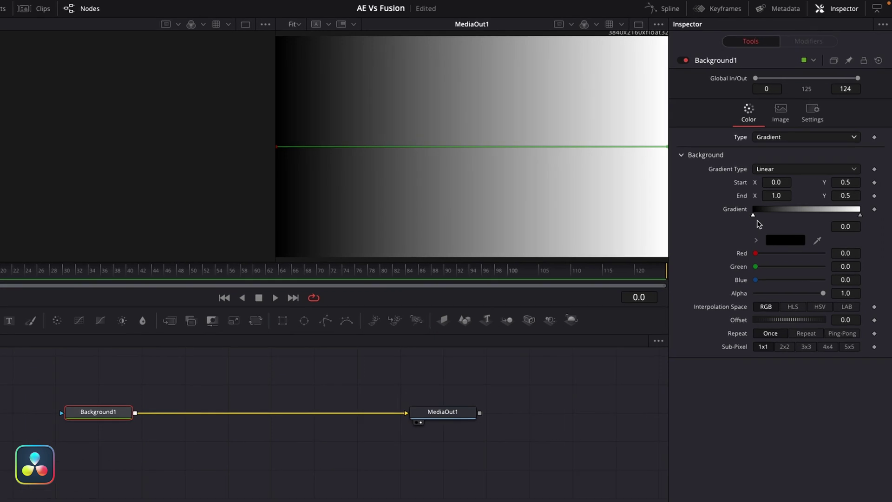
Colour the gradient stops Tutorial Magenta 1 and Tutorial Red 1, running top-left to bottom-right.
click(780, 253)
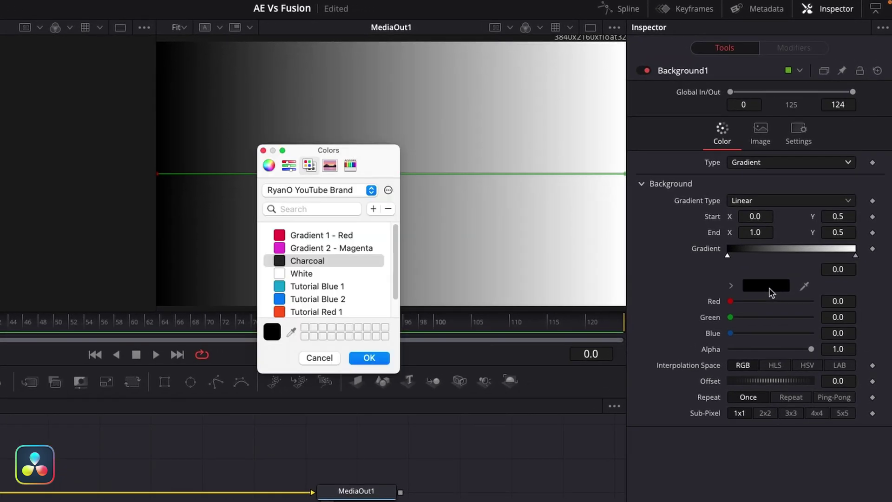
scroll(402, 269, down, 1)
click(338, 305)
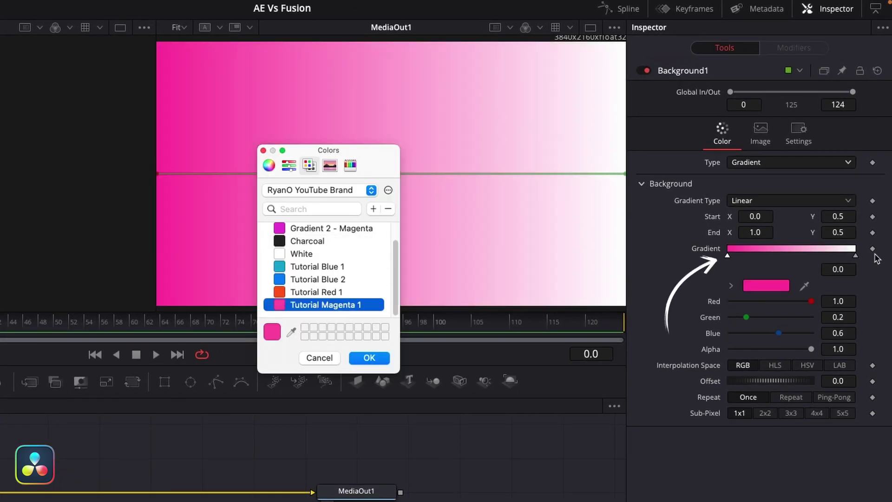
click(856, 256)
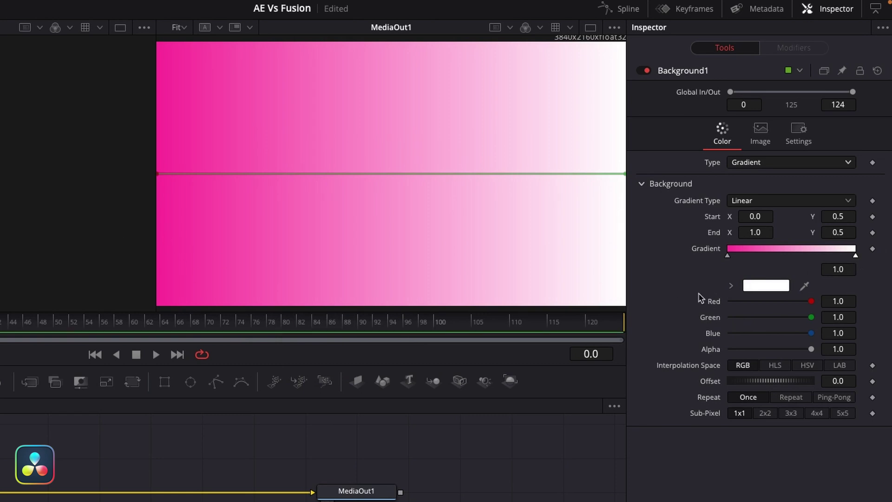
click(777, 288)
click(340, 292)
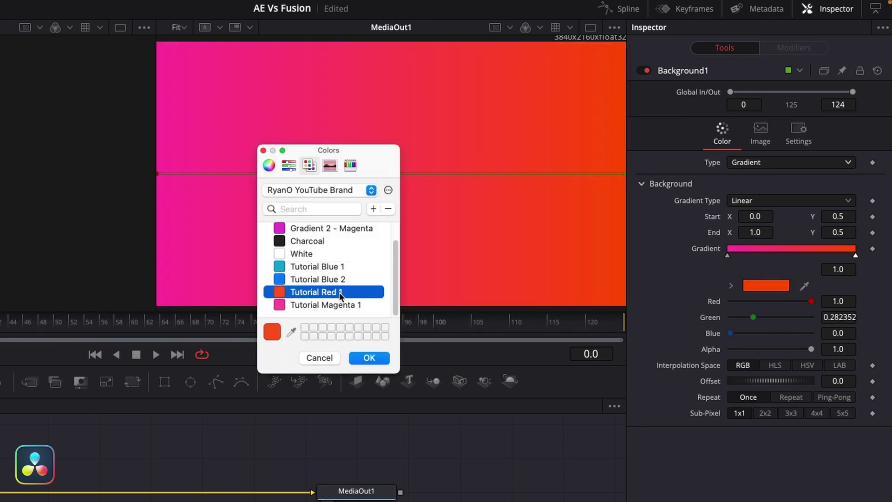
click(372, 360)
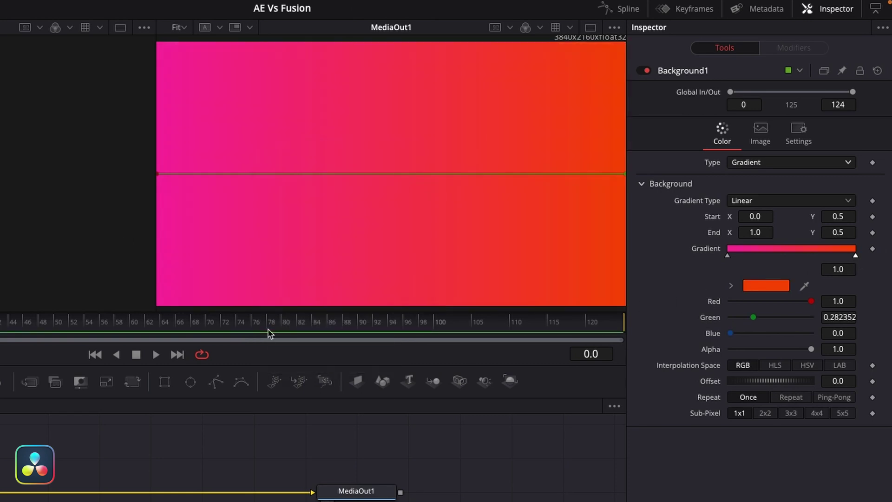
drag(159, 173, 191, 64)
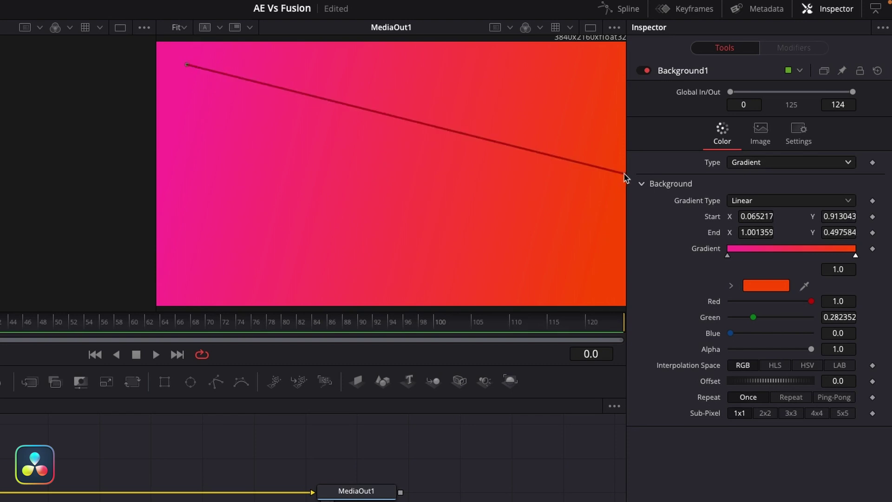
drag(624, 173, 612, 287)
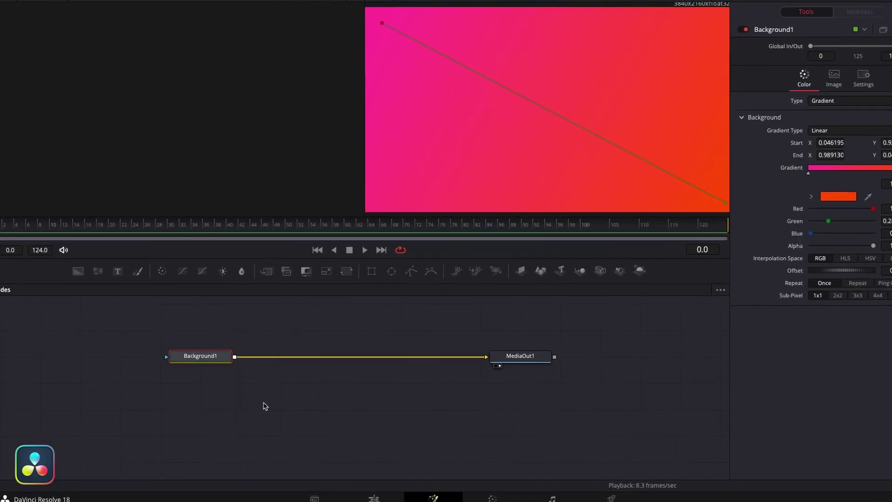
click(267, 402)
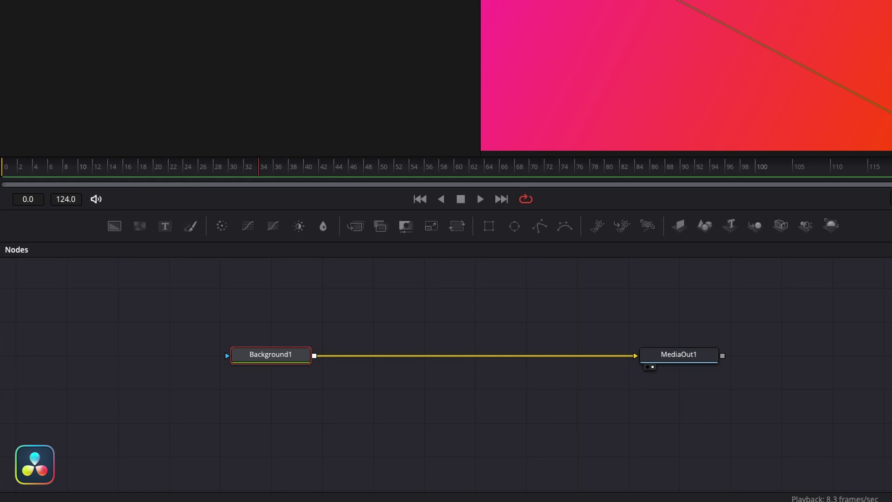
Add a second Background node, view it in the left viewer, and make it a gradient.
drag(114, 227, 428, 315)
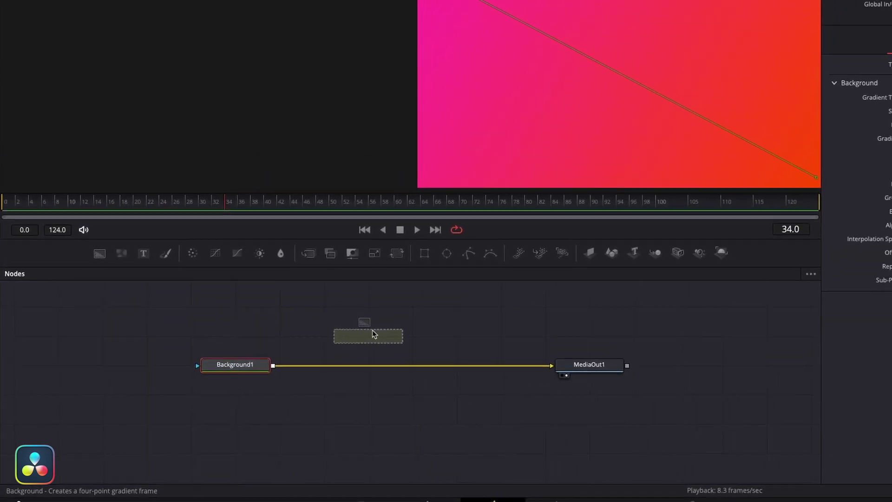
drag(372, 330, 372, 332)
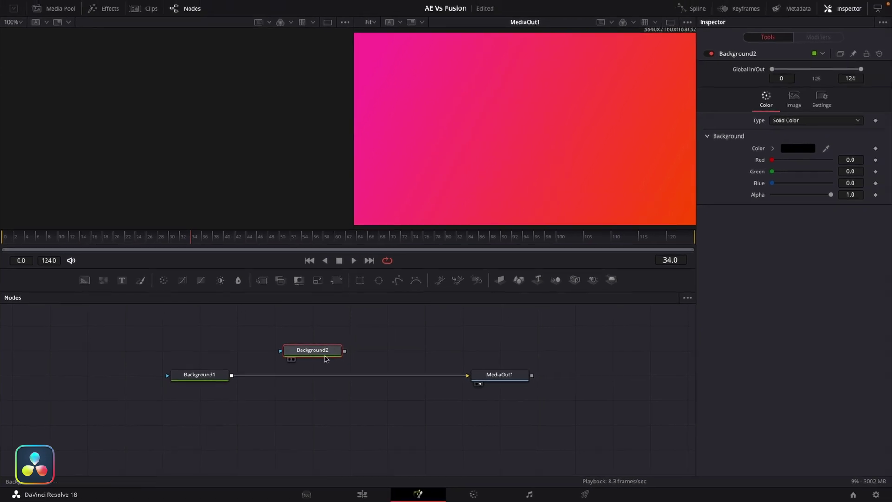
key(1)
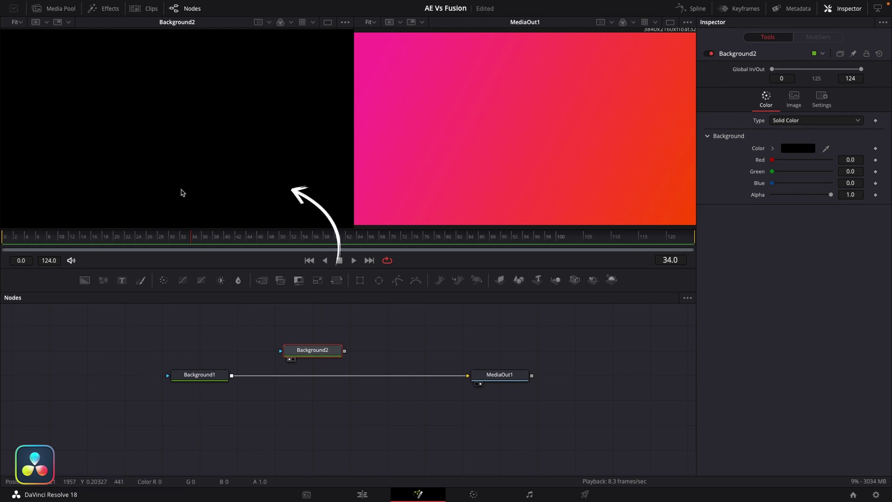
click(790, 120)
click(794, 175)
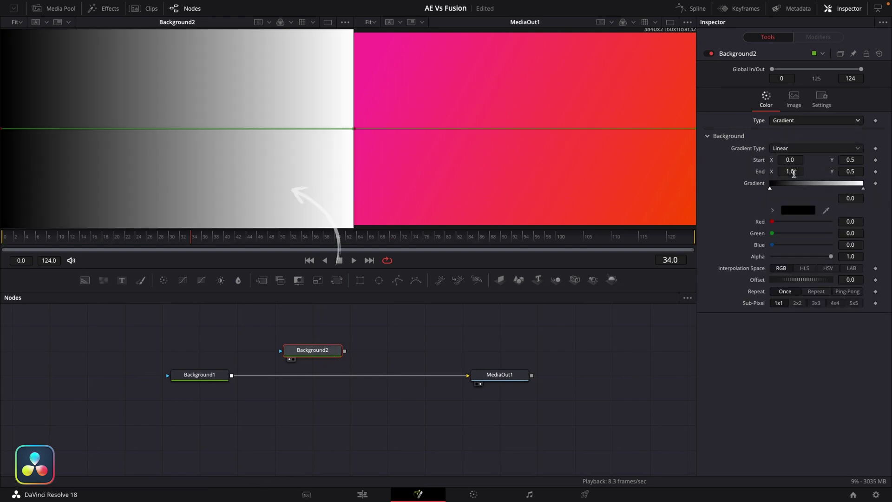
Colour Background2's gradient stops Tutorial Blue 1 and Tutorial Blue 2.
click(799, 209)
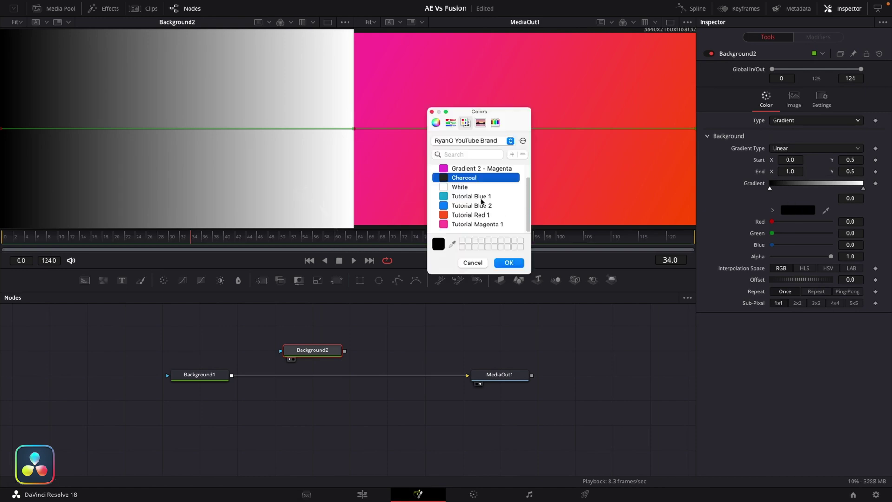
click(482, 198)
click(509, 262)
click(863, 188)
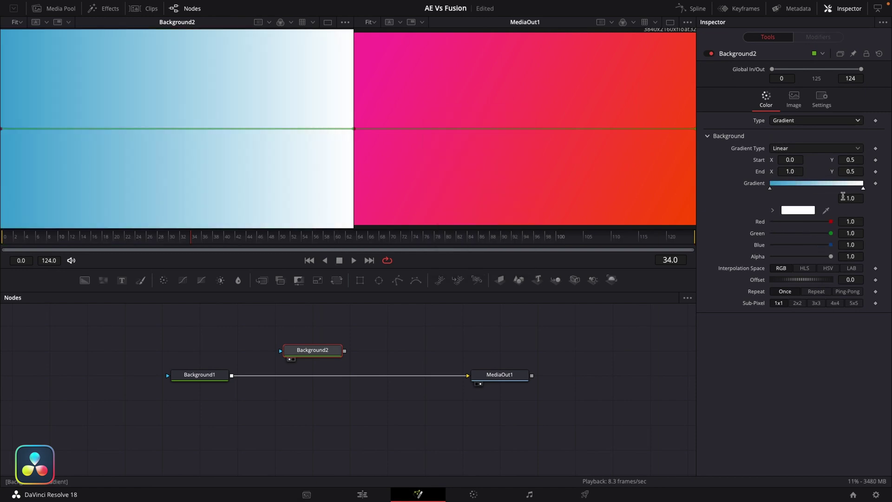
click(801, 211)
click(471, 206)
click(508, 263)
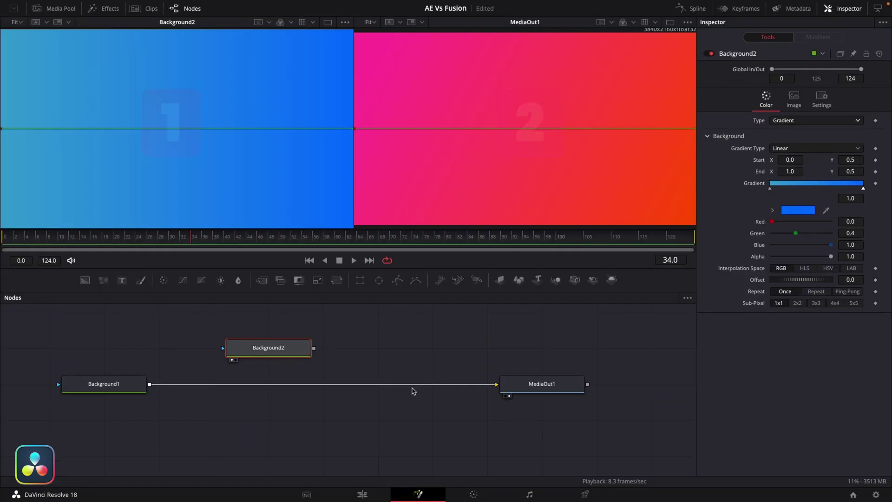
key(2)
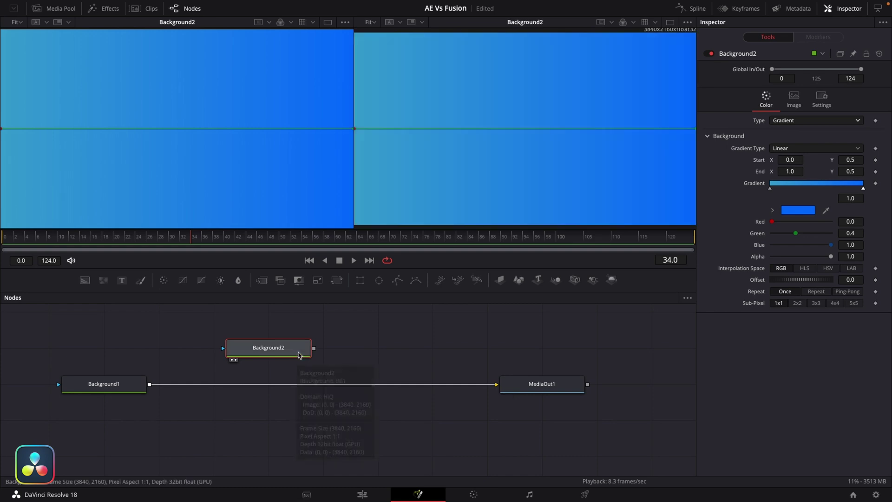
click(576, 387)
key(1)
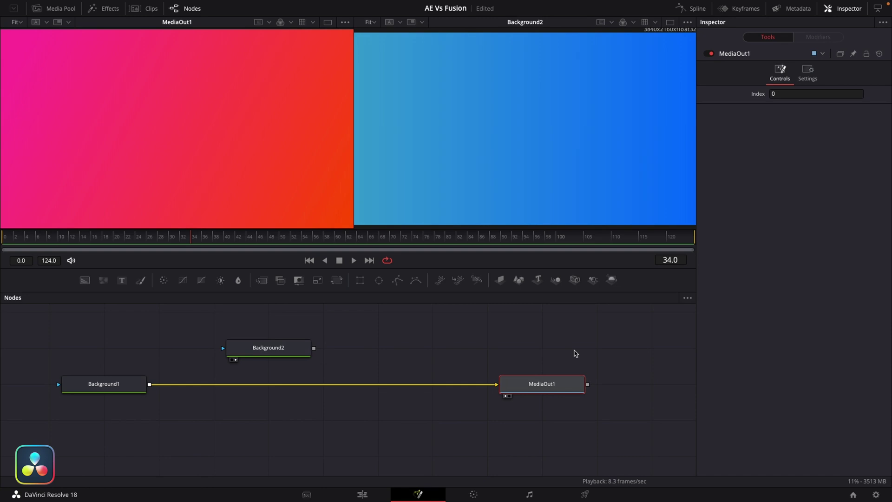
click(241, 351)
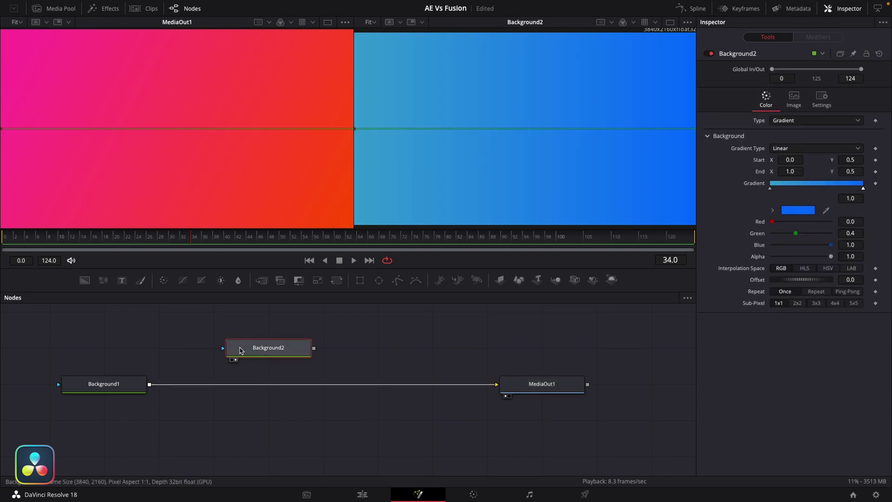
key(1)
click(513, 386)
key(2)
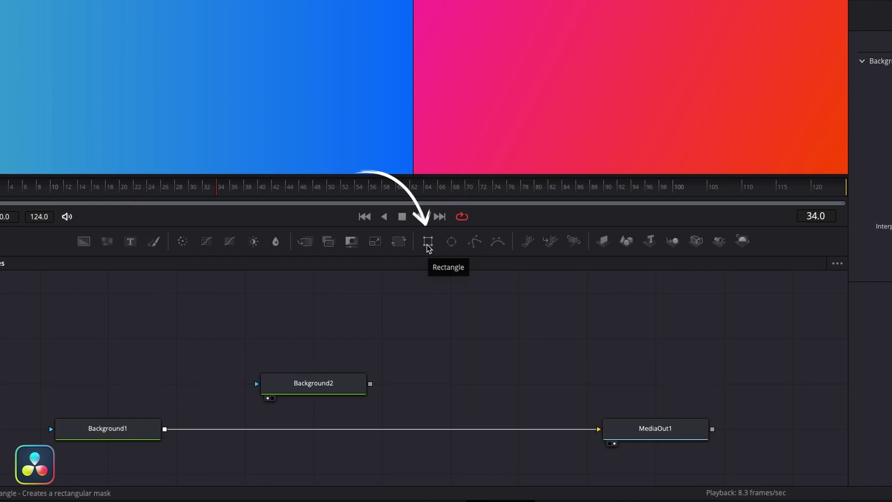
Drag the Rectangle tool into the Node Editor to create Rectangle1.
drag(426, 275, 330, 315)
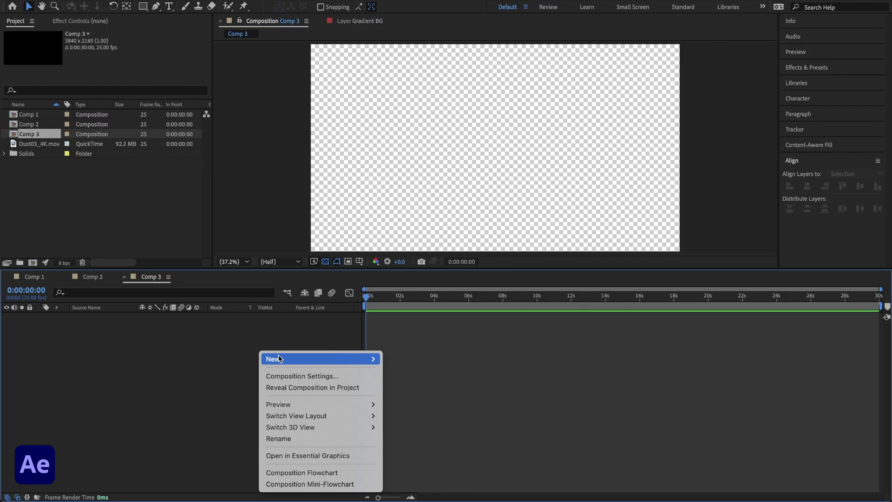
In After Effects, add a red solid to Comp 3 and draw a rectangular mask on it.
mouse_move(341, 359)
click(404, 388)
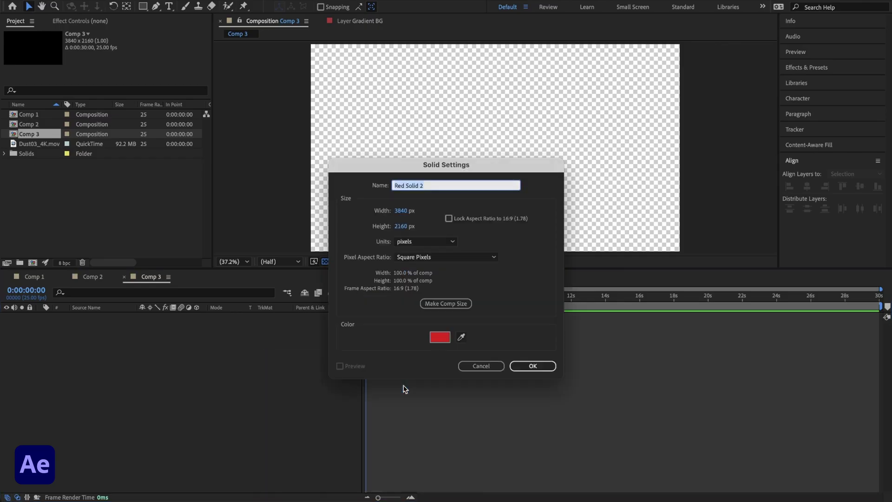
key(Return)
key(q)
drag(432, 74, 565, 184)
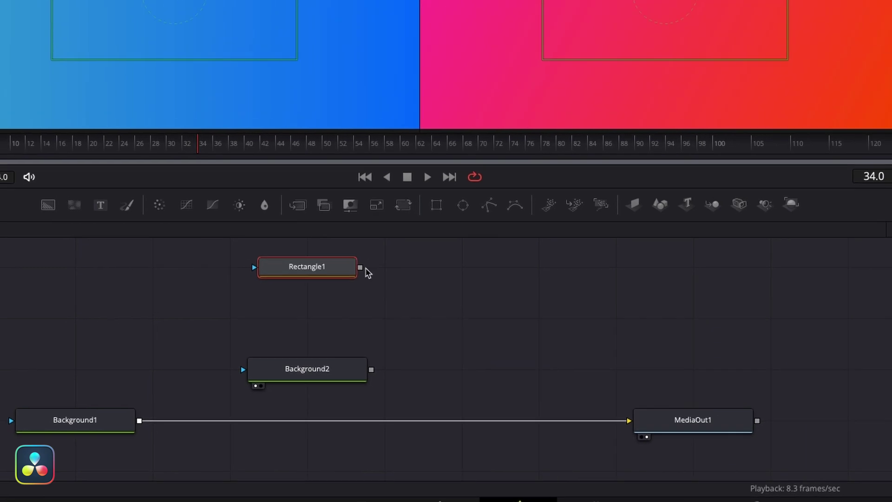
Mask Background2 with Rectangle1 set to width 0.28125, corner radius 0.1 and angle 45.
drag(341, 289, 266, 403)
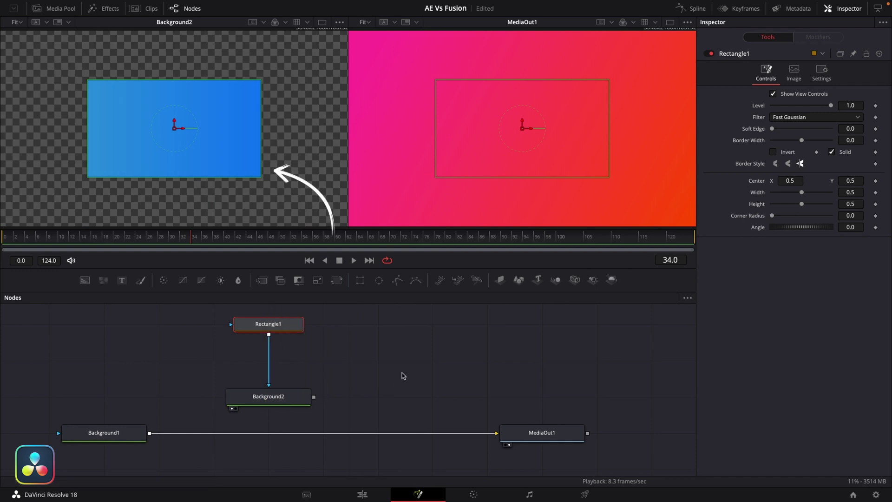
drag(802, 192, 792, 195)
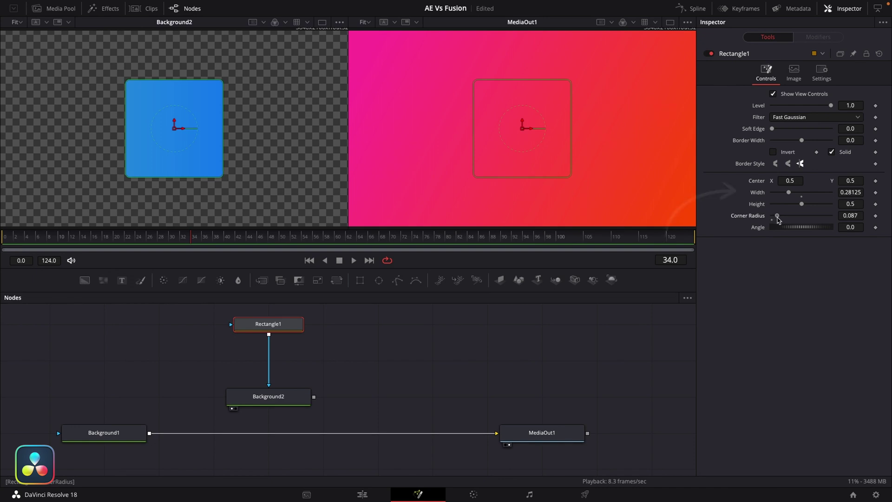
drag(776, 219, 778, 216)
drag(786, 227, 830, 232)
key(Tab)
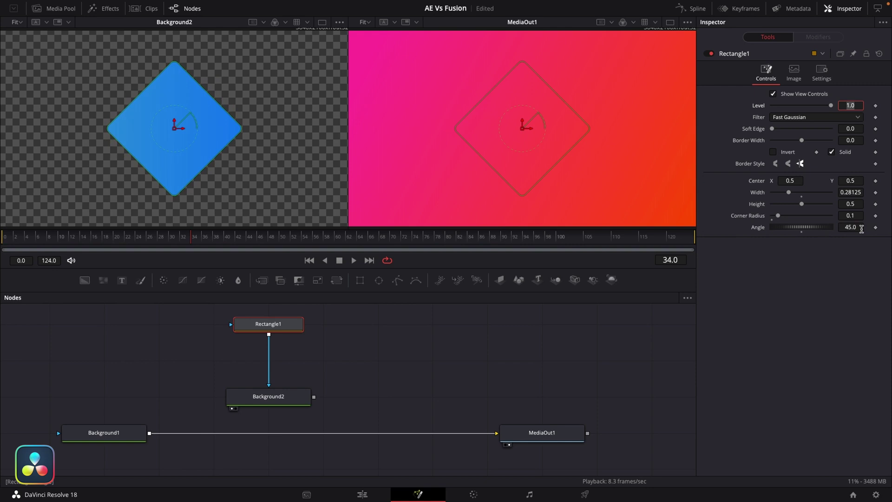
click(283, 398)
Rename the Background2 node to 'Square' from its right-click menu.
right_click(283, 398)
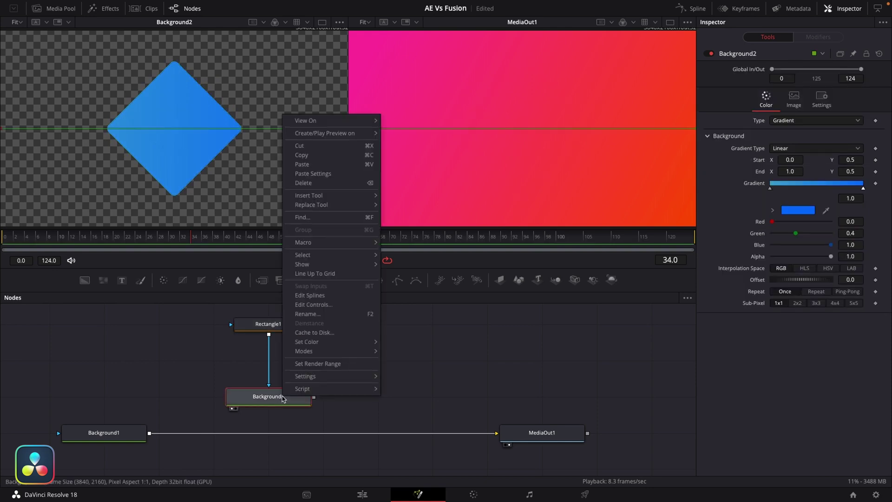
click(307, 316)
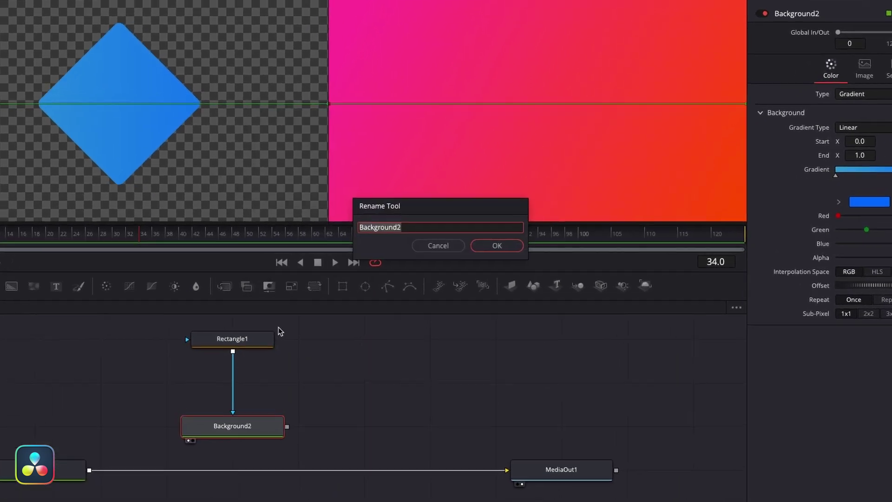
text(Square)
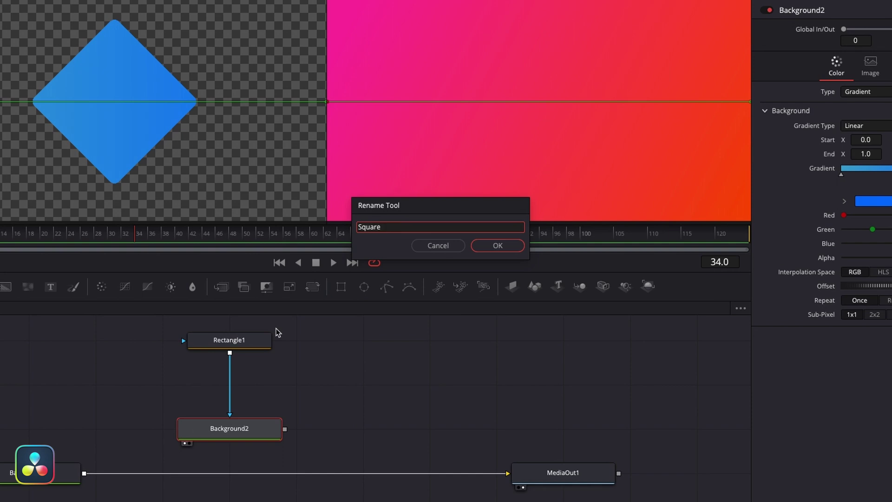
key(Return)
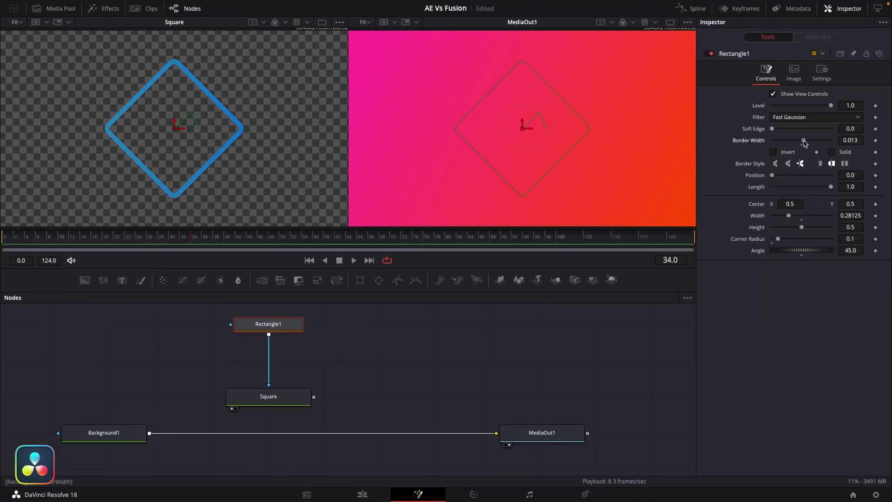
Shorten Rectangle1's outline Length, restore it to a full square, then make the diamond solid again.
drag(828, 188, 790, 190)
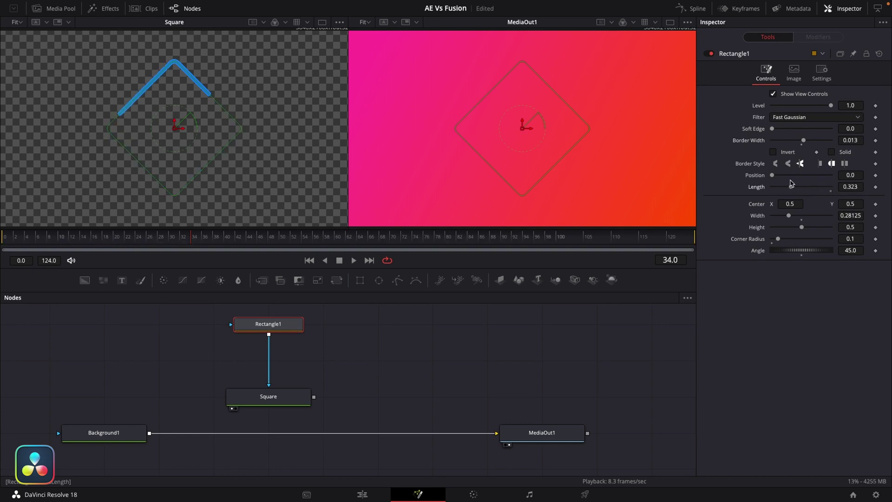
drag(802, 182, 832, 186)
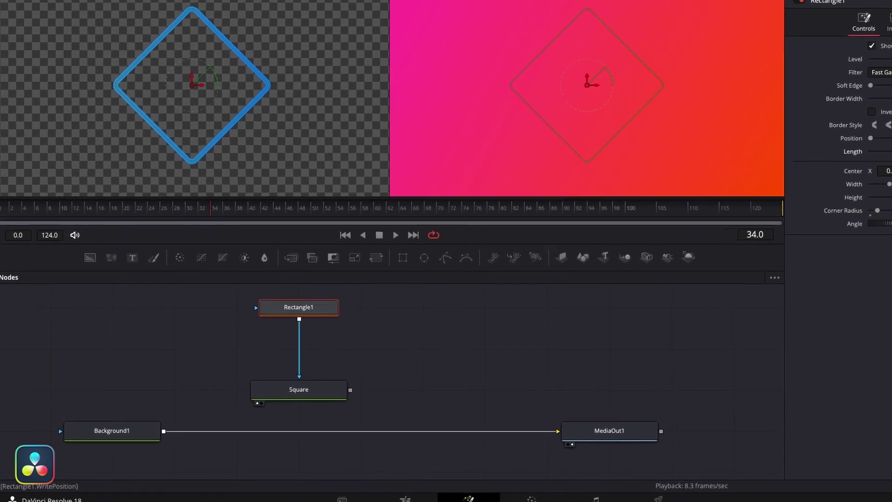
click(890, 103)
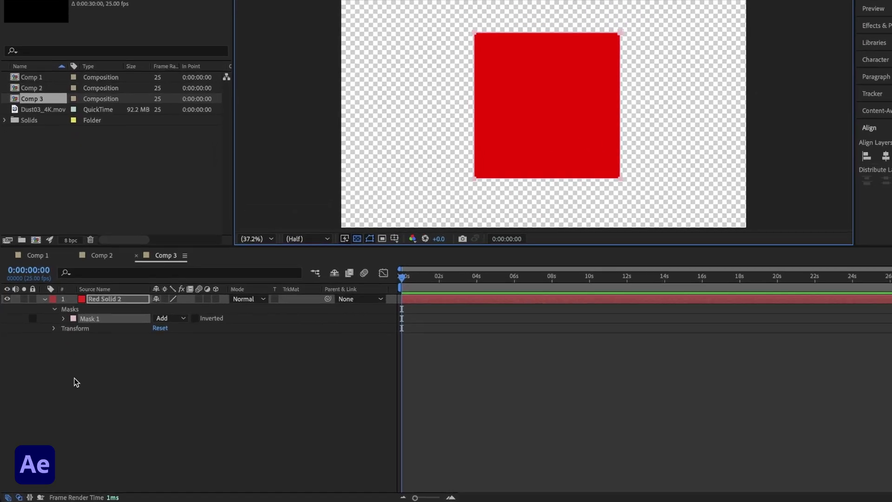
click(63, 318)
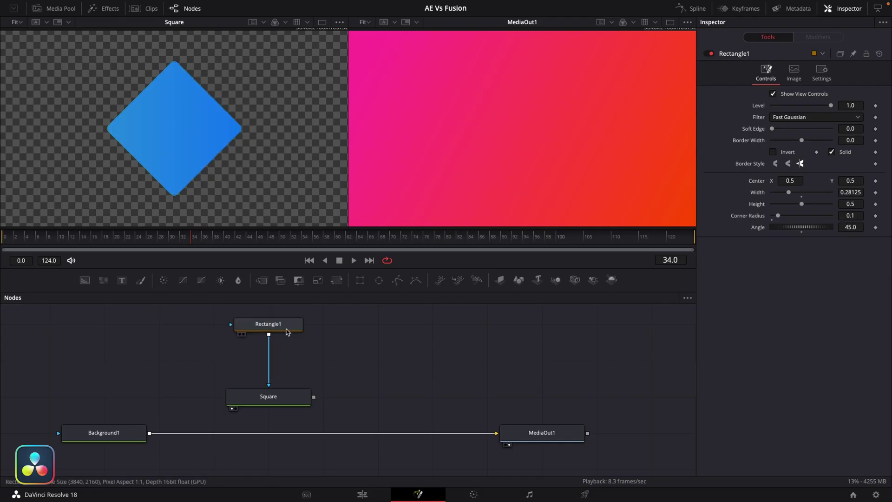
click(273, 402)
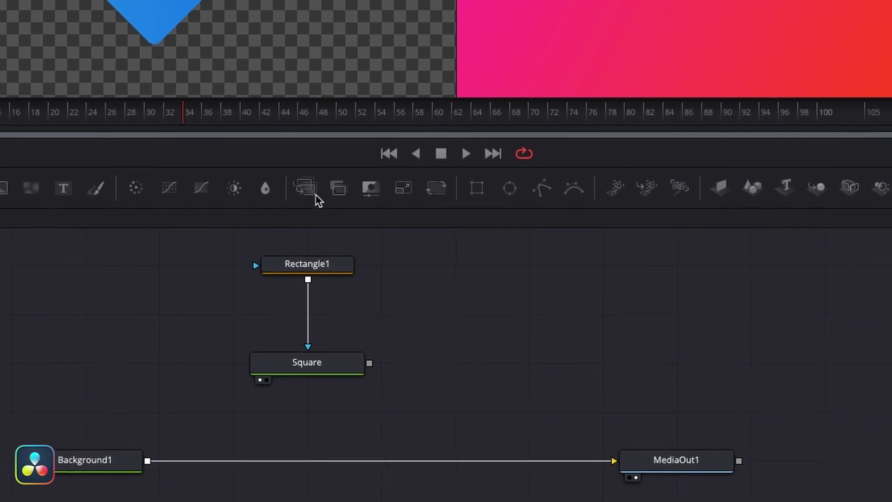
Add Merge1 with Square as foreground and Background1, unhooked from the output, as background.
drag(305, 188, 343, 381)
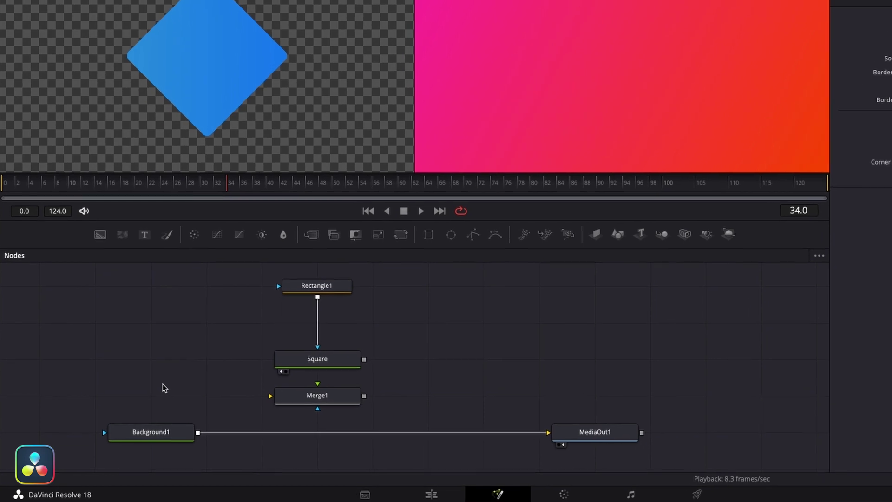
drag(364, 359, 318, 384)
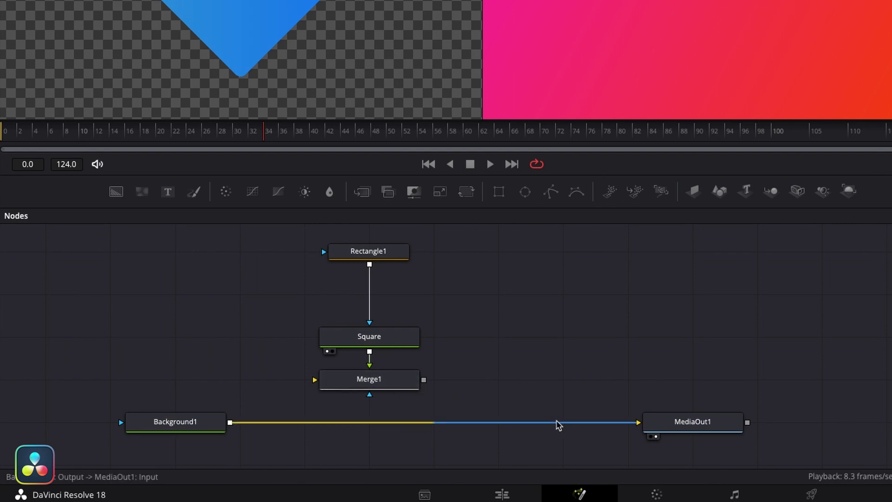
drag(558, 424, 428, 420)
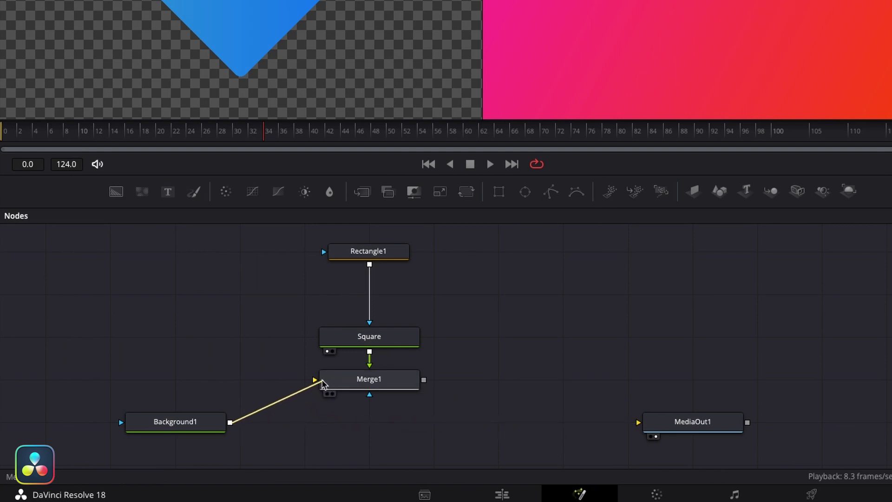
drag(321, 385, 320, 384)
drag(190, 421, 193, 392)
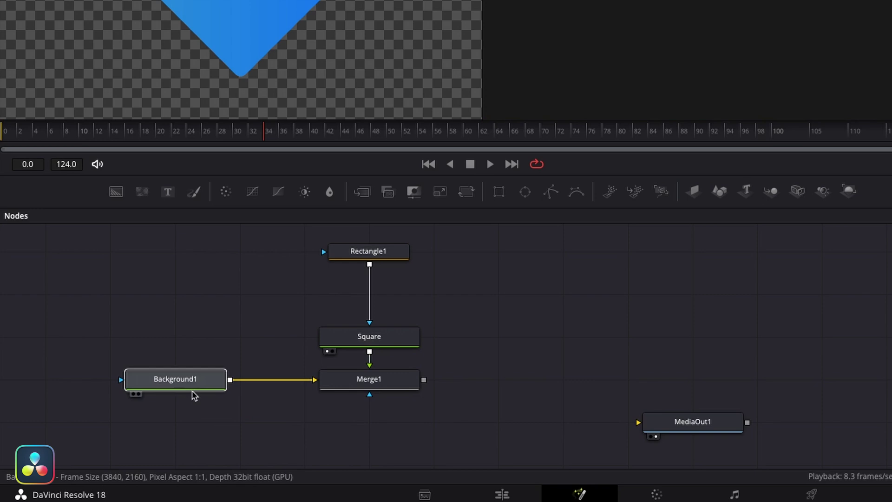
click(262, 428)
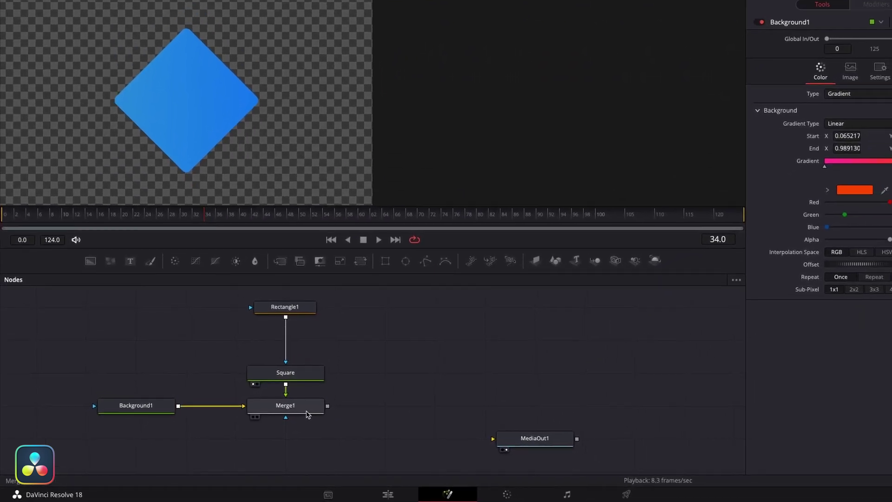
View Merge1 and route its diamond-over-gradient result into MediaOut1, moving MediaOut1 right.
click(307, 415)
key(1)
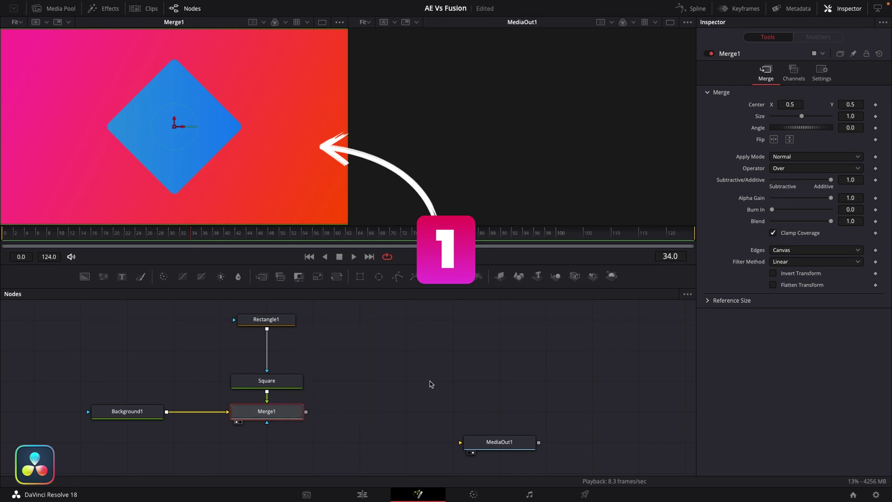
drag(500, 442, 500, 411)
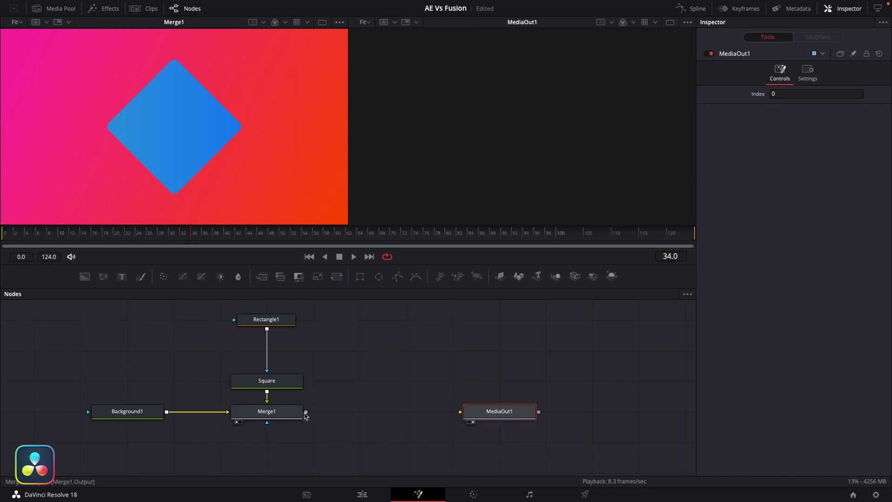
drag(448, 412, 461, 412)
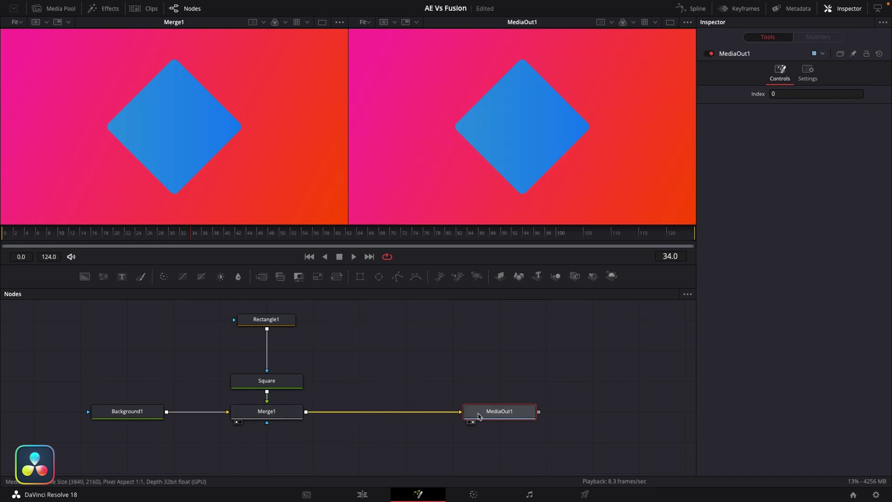
click(266, 411)
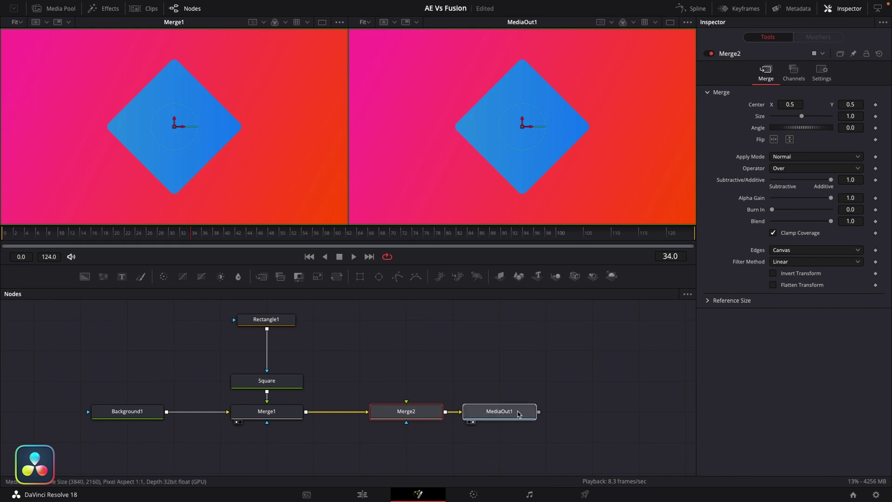
drag(520, 413, 566, 413)
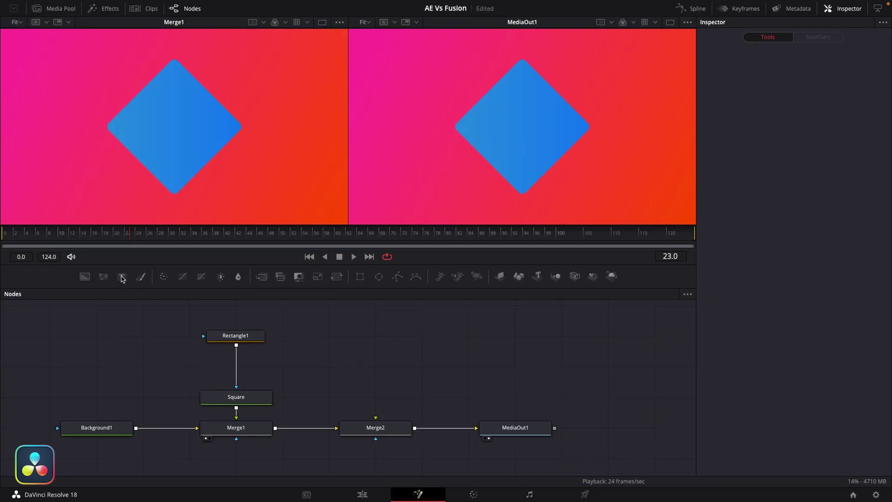
Add a Text1 'Intro' node as Merge2's foreground and set its size to about 0.22.
drag(132, 285, 389, 369)
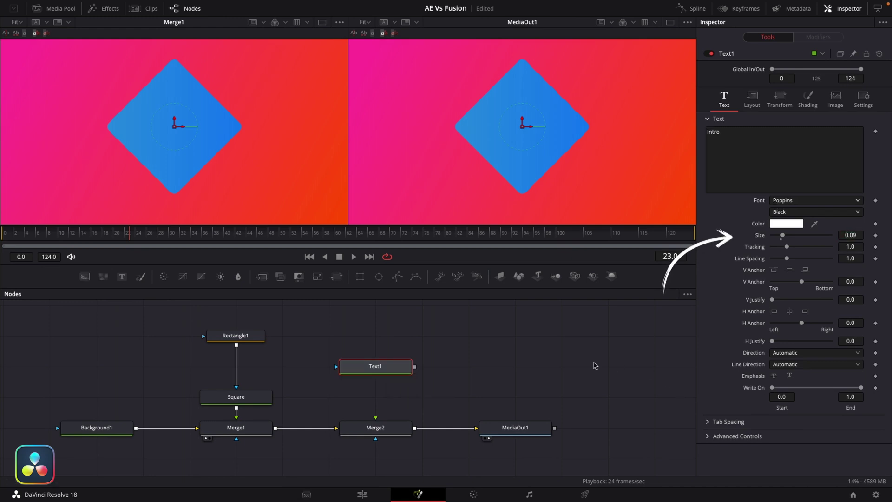
drag(415, 367, 375, 418)
drag(783, 235, 806, 239)
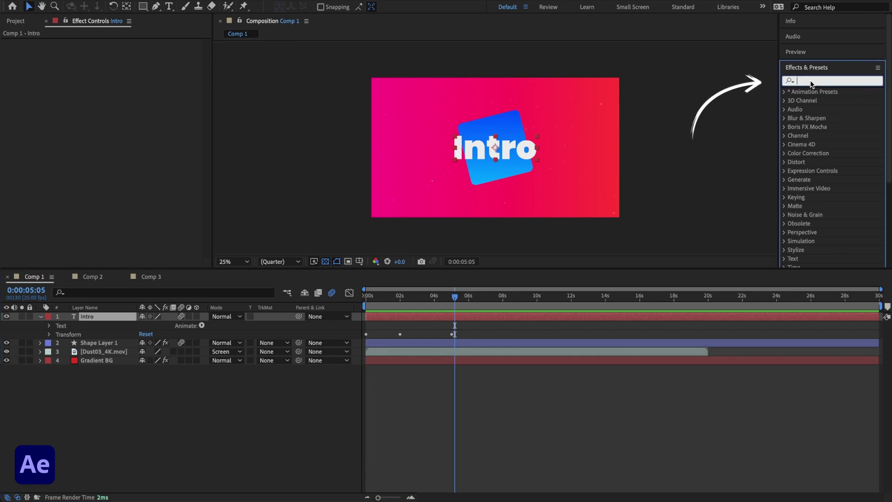
Search 'shad' in Effects & Presets and apply Perspective > Drop Shadow to the Intro layer.
text(shadow)
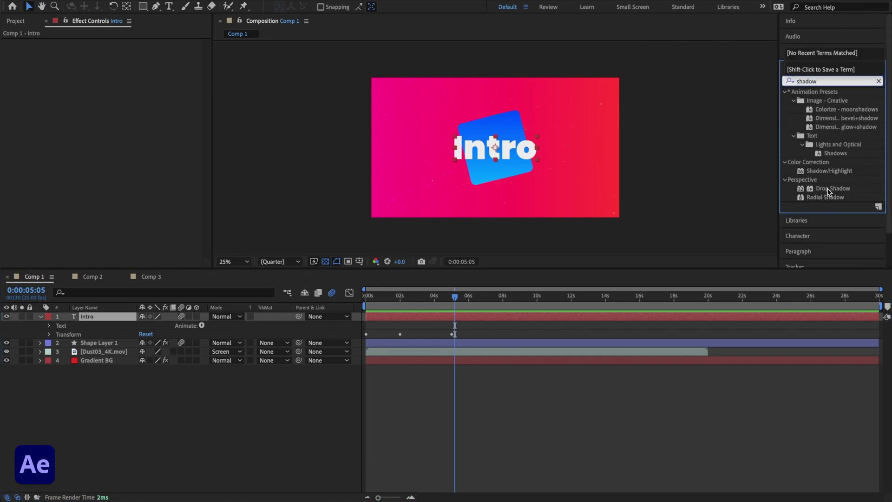
drag(829, 191, 202, 338)
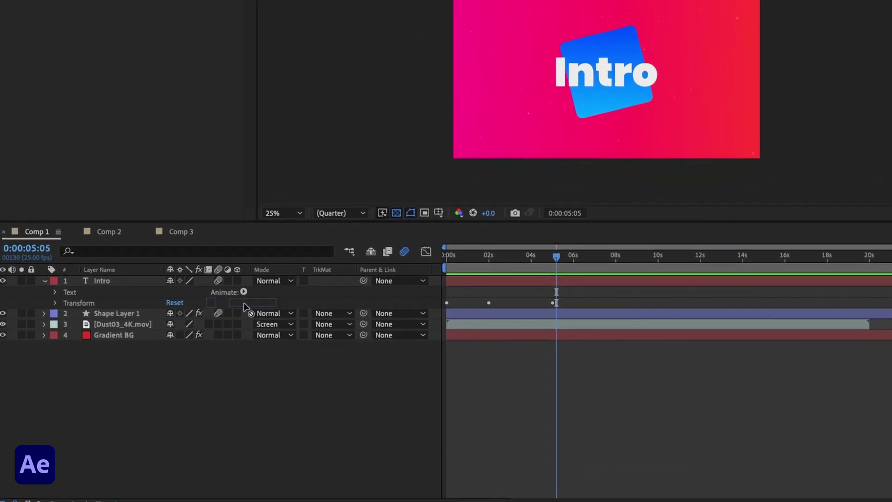
drag(245, 307, 125, 285)
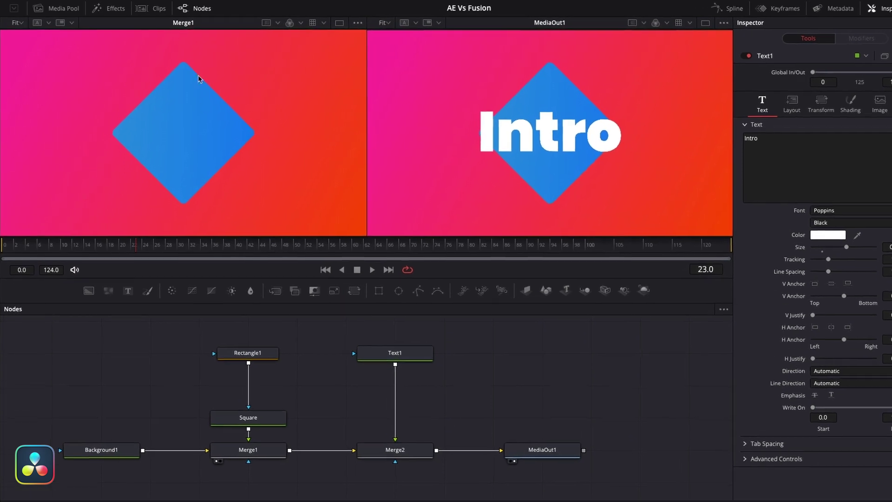
Insert a Shadow1 node, found by searching 'shadow', between Text1 and Merge2.
click(117, 8)
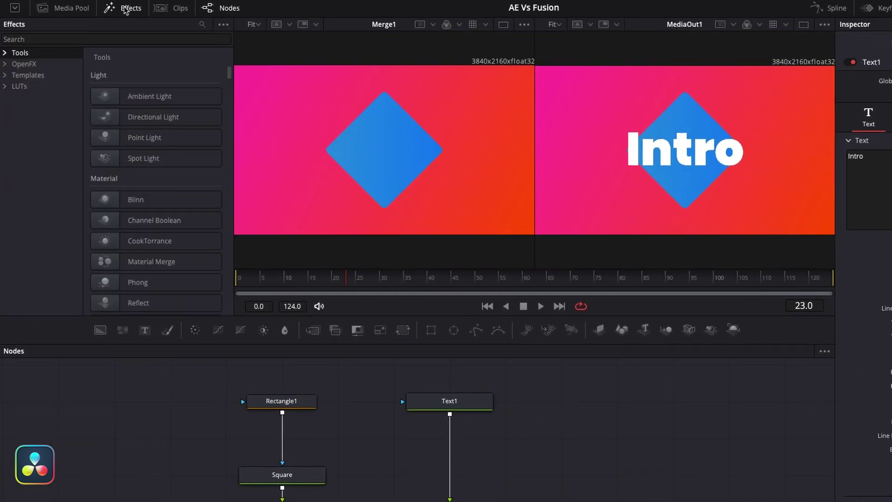
click(117, 41)
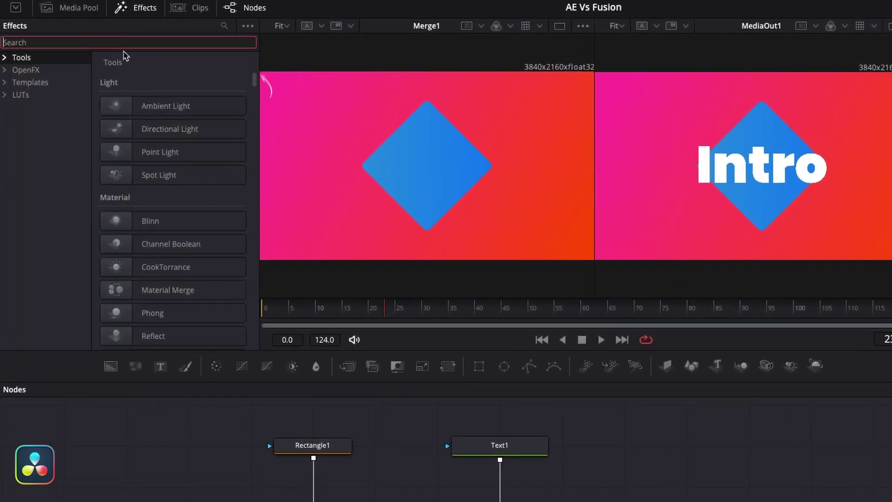
text(shadow)
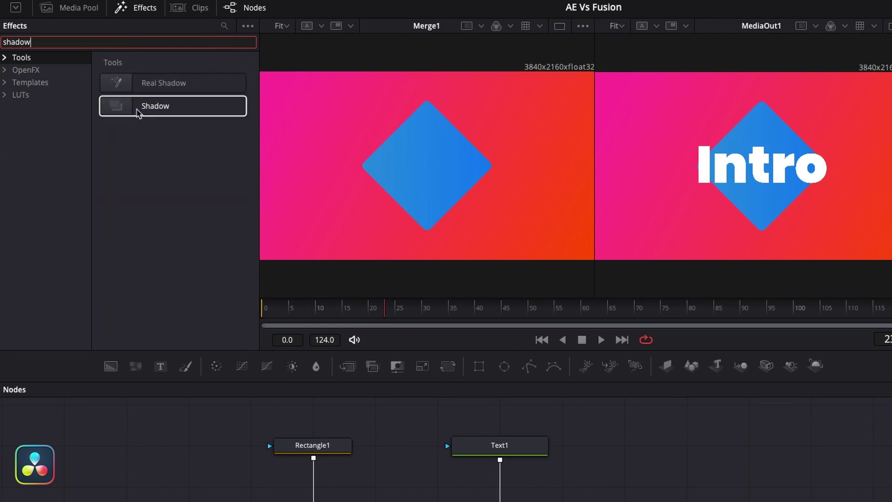
drag(138, 113, 502, 501)
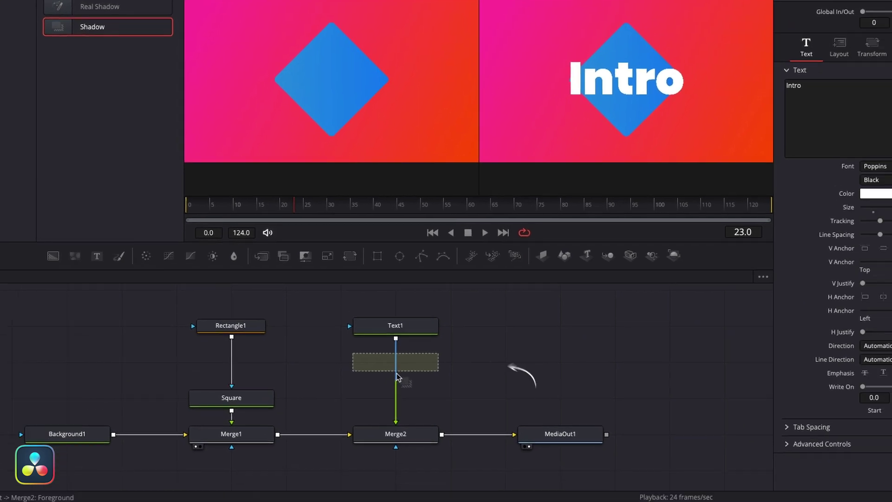
drag(397, 377, 396, 367)
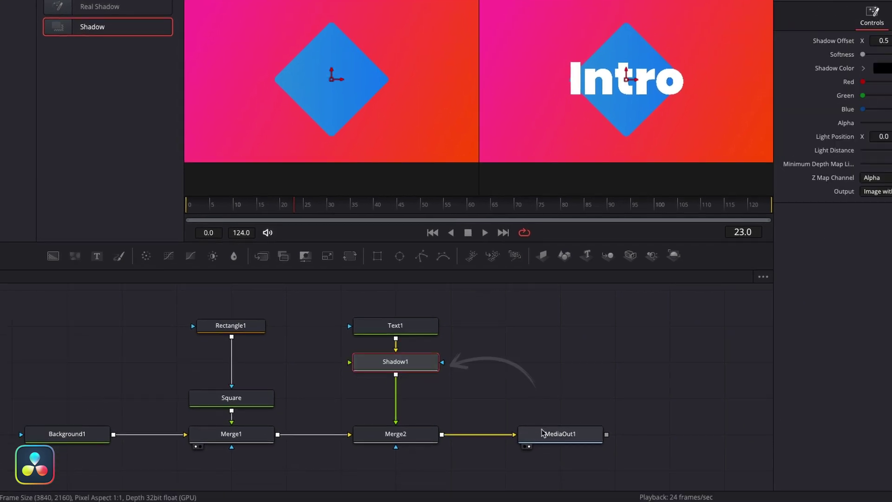
Set the shadow offset to 0.505/0.495, increase its softness and lower its alpha.
mouse_move(544, 429)
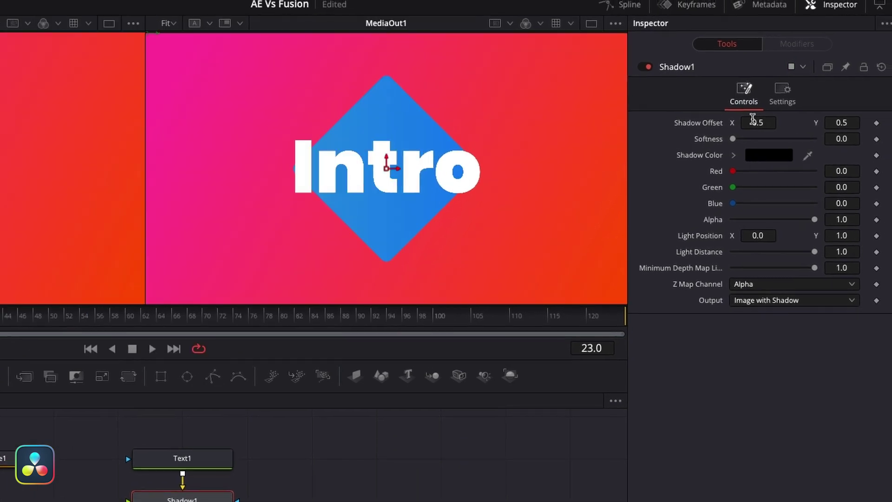
drag(753, 120, 756, 120)
drag(841, 123, 854, 124)
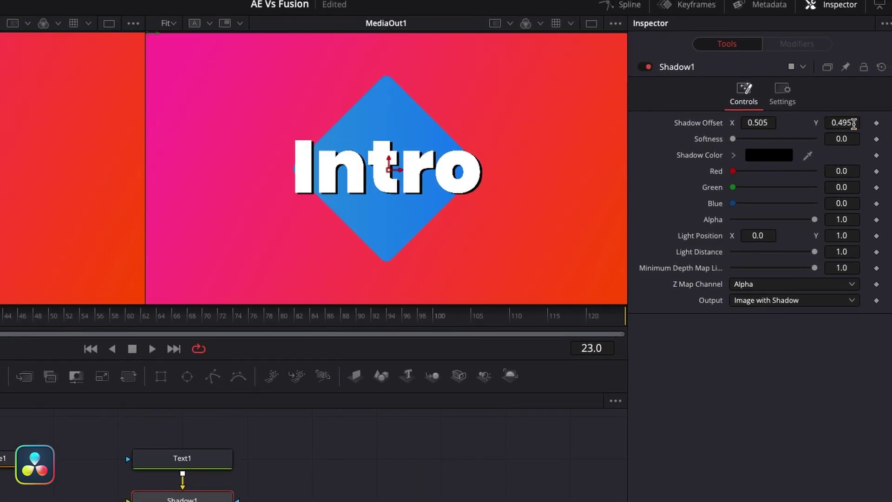
drag(733, 139, 754, 144)
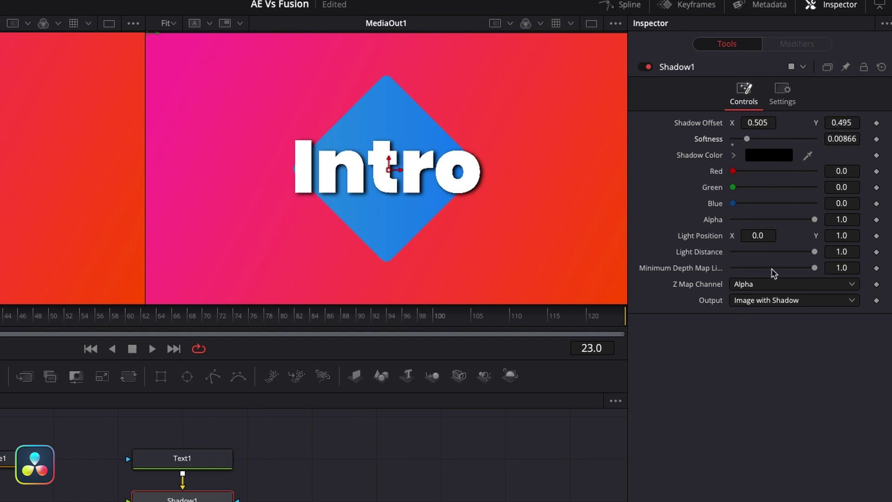
drag(815, 220, 776, 219)
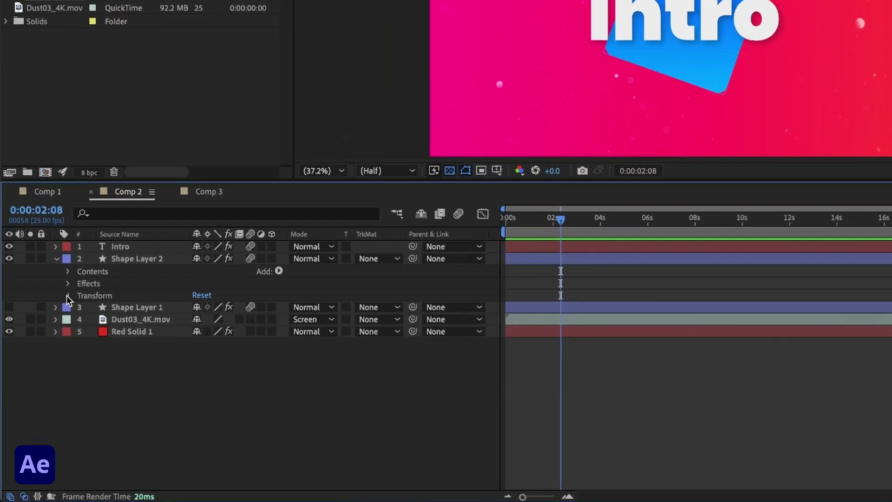
Expand the Transform properties under Shape Layer 2 in the Comp 2 timeline.
click(68, 296)
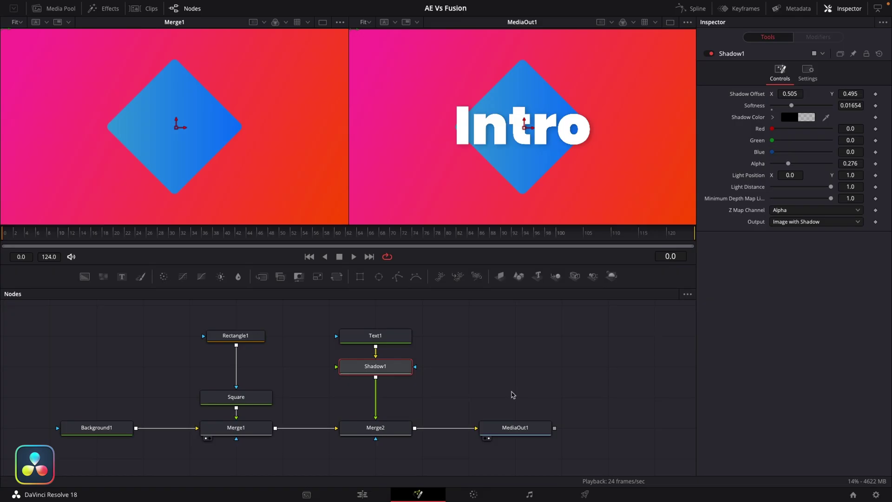
Add a Transform1 node after Shadow1 via the 'trans' tool search.
click(513, 395)
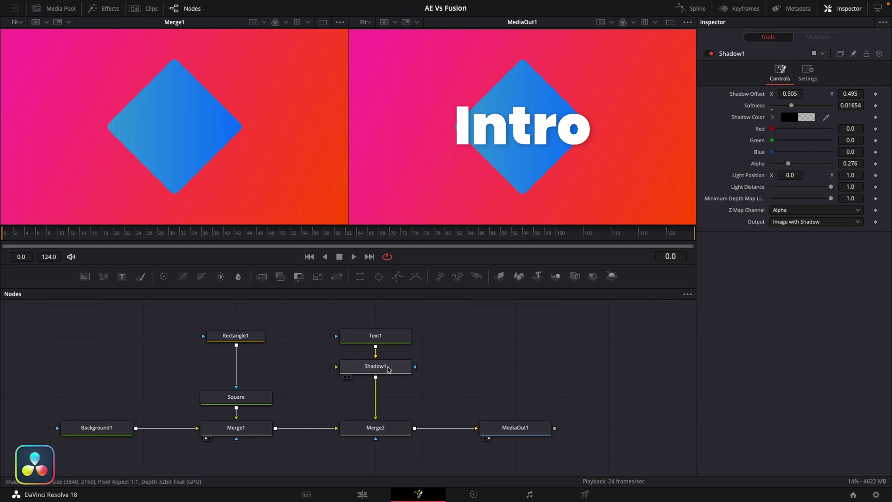
click(390, 369)
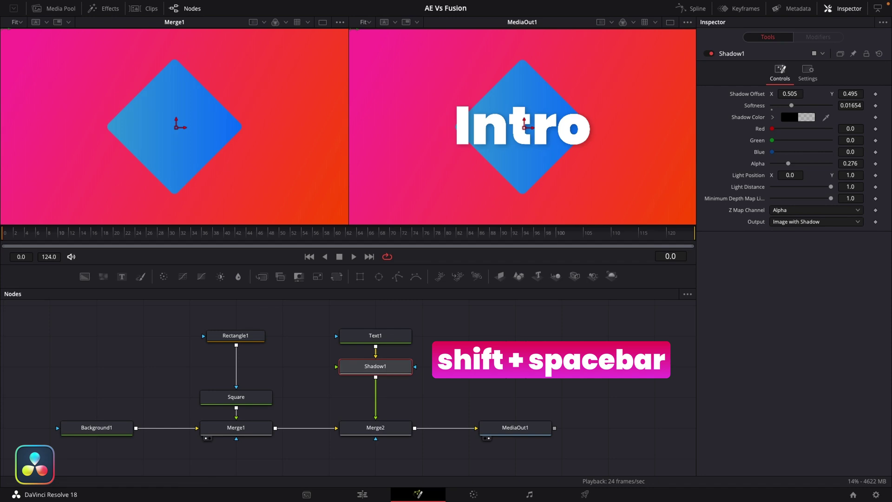
key(shift+space)
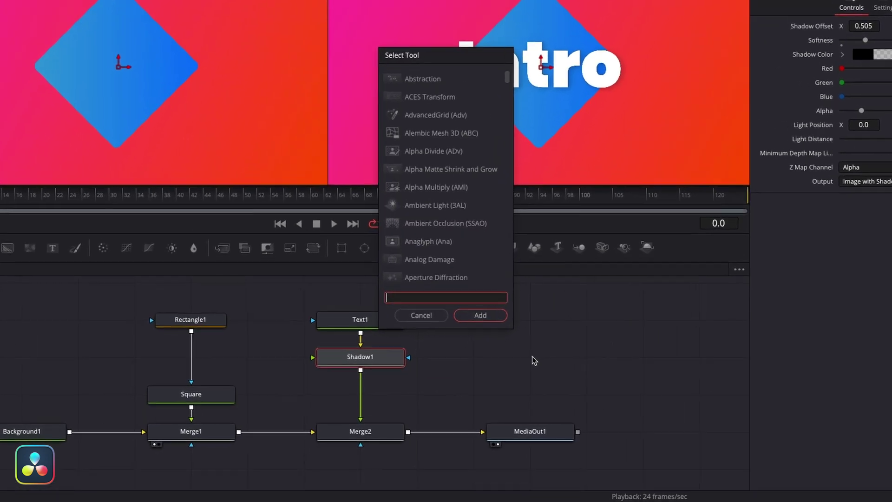
text(transform)
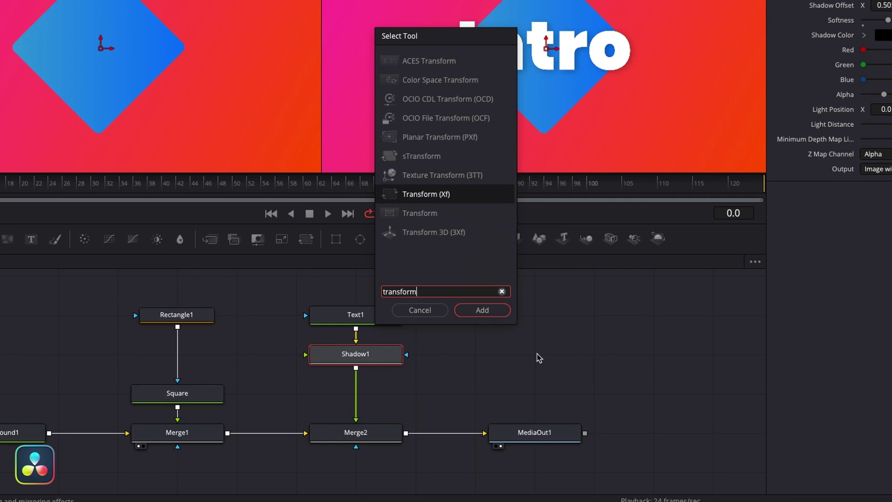
key(Return)
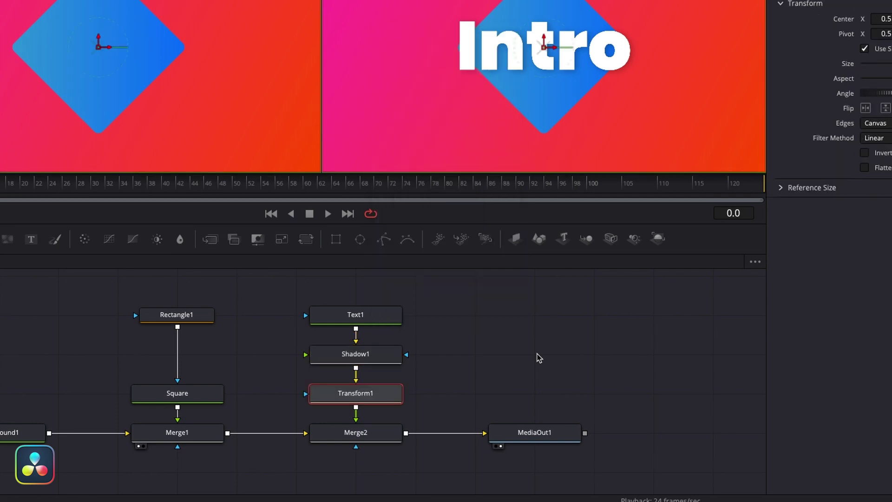
Keyframe Transform1's Size from 0 up to 1.0 and scrub to preview the Intro text growing.
scroll(344, 409, up, 2)
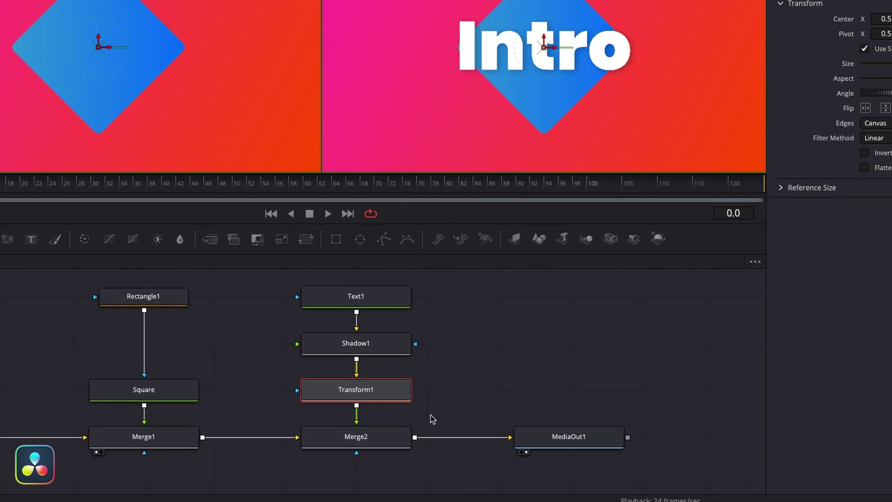
scroll(430, 418, down, 1)
drag(193, 201, 228, 201)
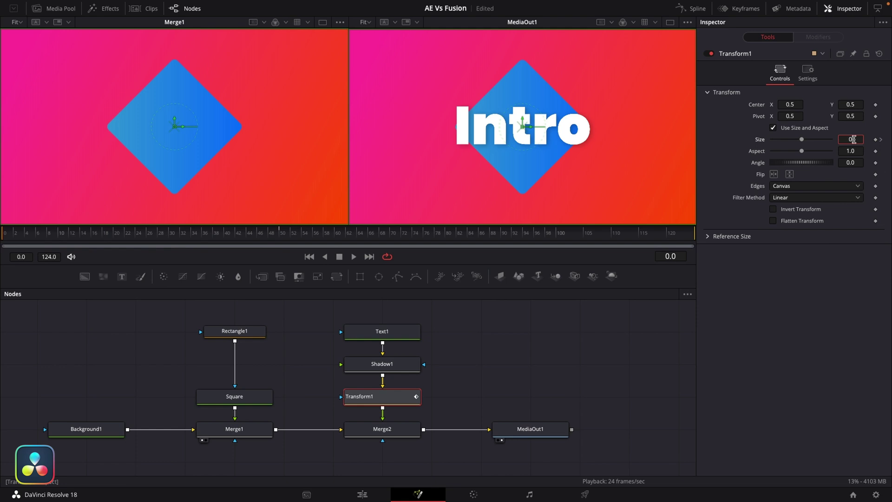
key(Return)
drag(317, 226, 28, 232)
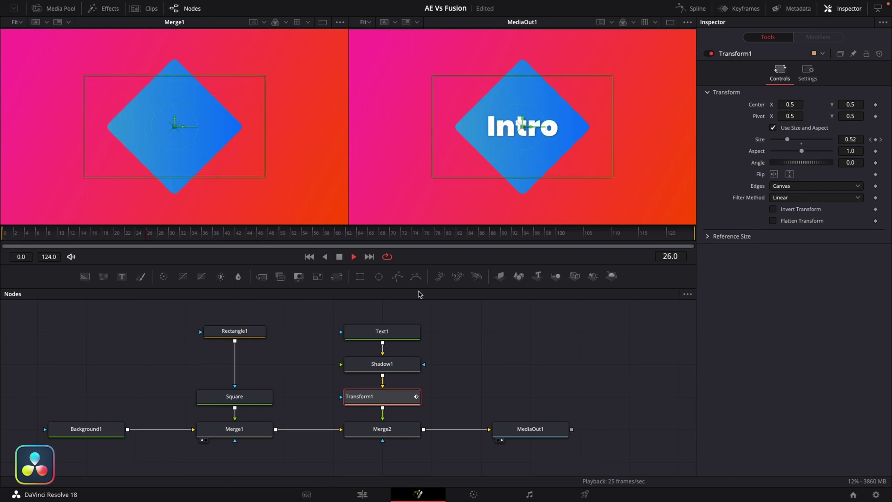
drag(278, 235, 256, 233)
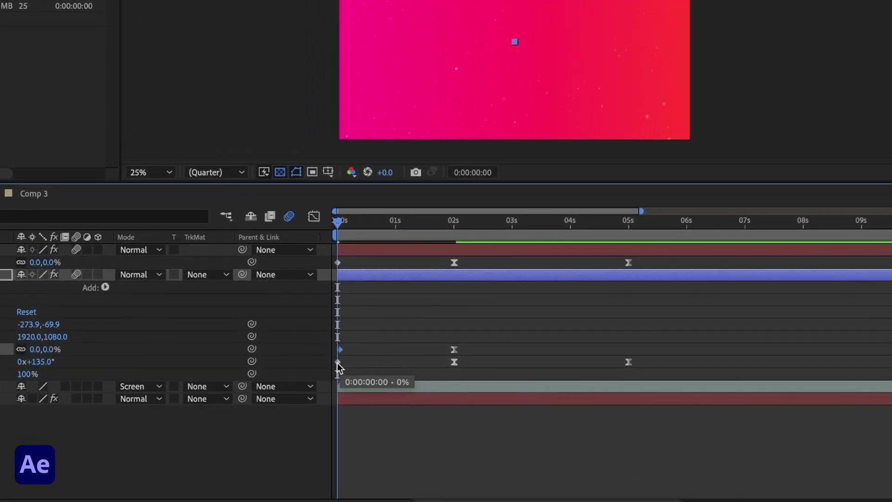
click(131, 478)
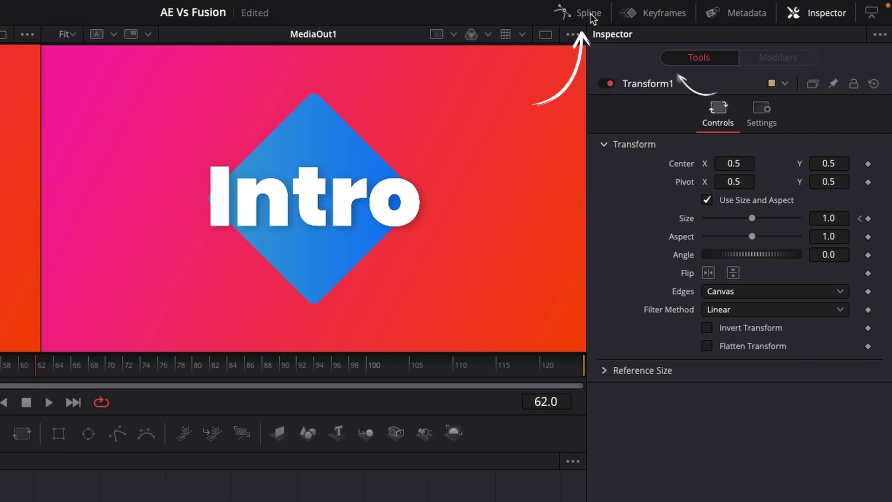
In the Keyframes editor, drag Transform1's Size keyframe from frame 26 to frame 0.
click(652, 13)
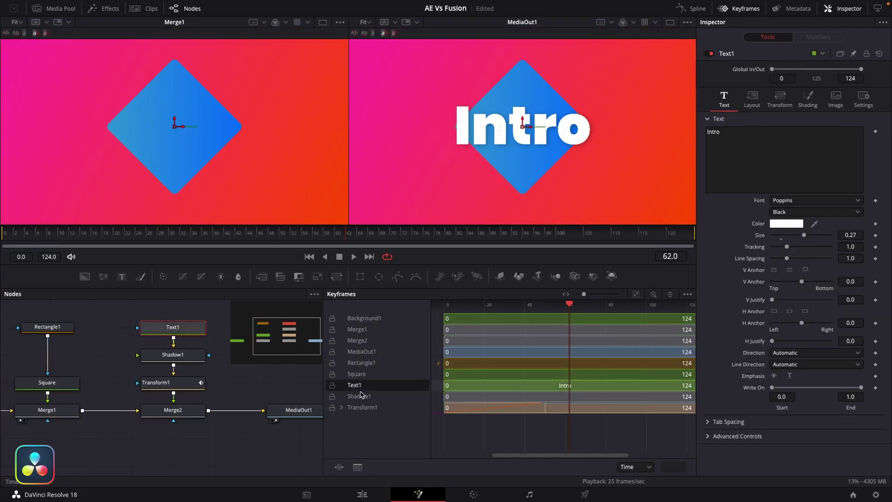
click(363, 396)
click(362, 407)
mouse_move(214, 394)
mouse_down()
mouse_move(250, 389)
mouse_move(268, 398)
mouse_move(212, 394)
mouse_up()
click(255, 389)
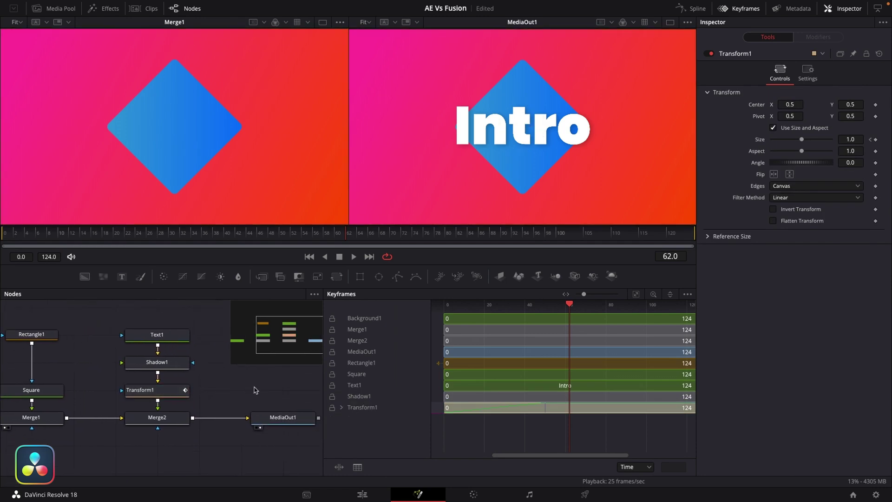
click(342, 407)
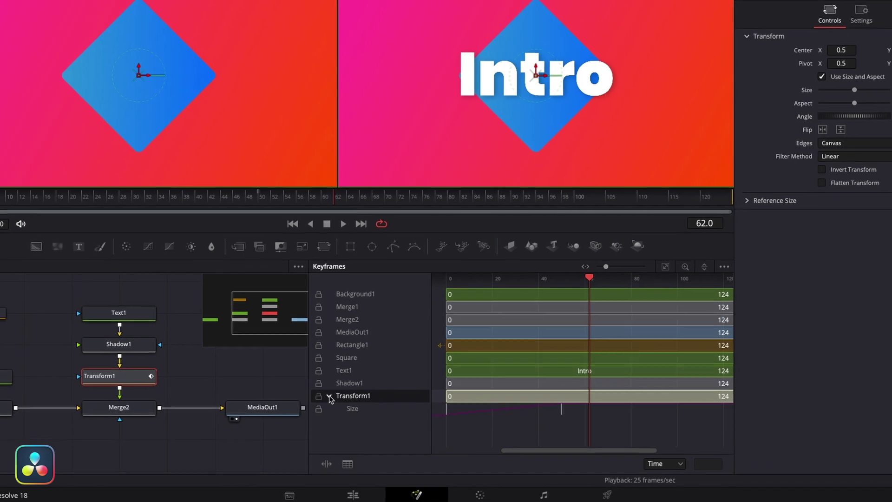
click(588, 422)
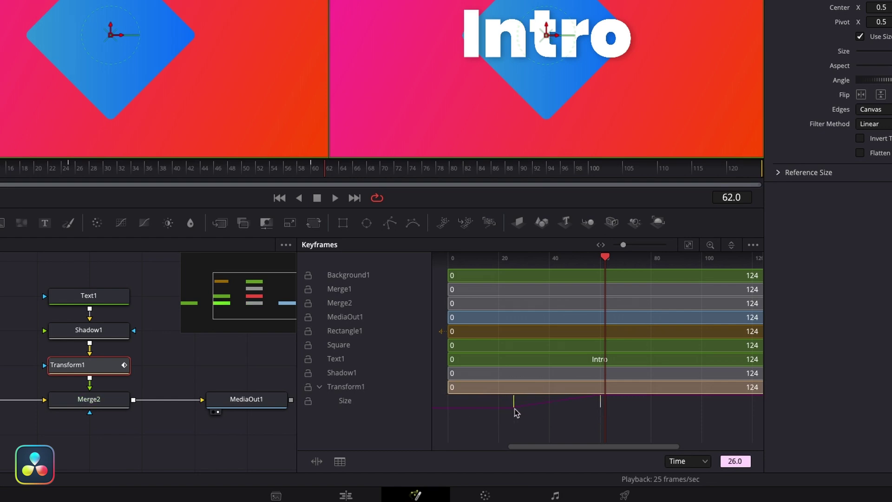
drag(514, 405, 452, 404)
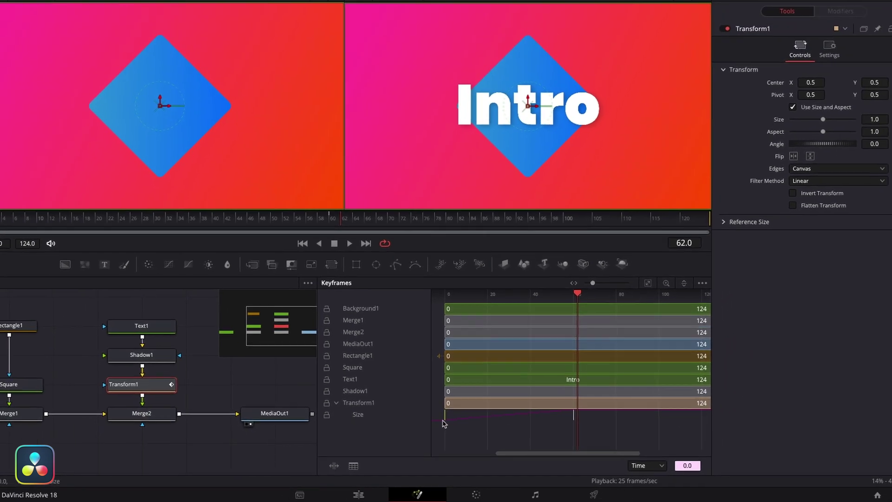
click(502, 440)
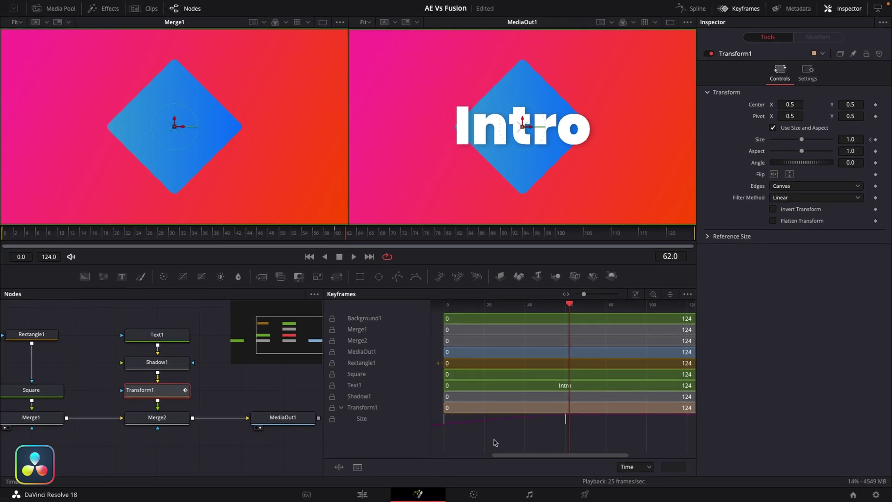
Enable Show Only Selected Tools and list keyframes for just Transform1 and Text1.
click(687, 295)
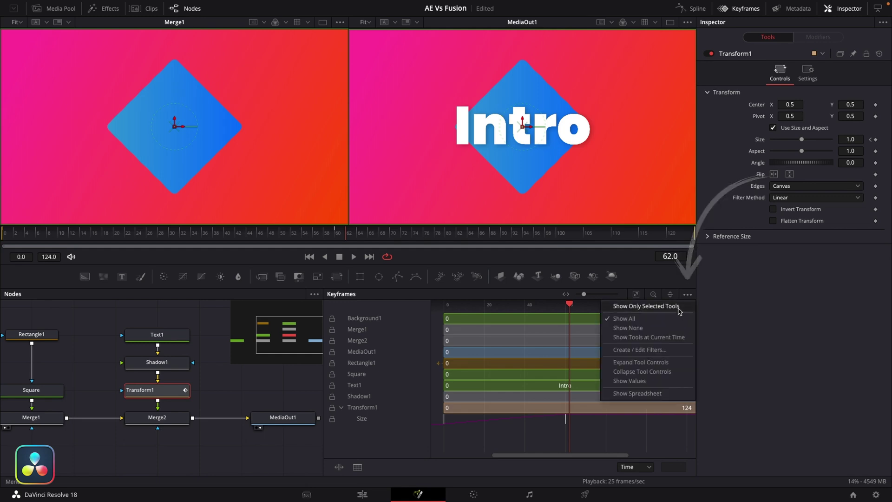
click(679, 308)
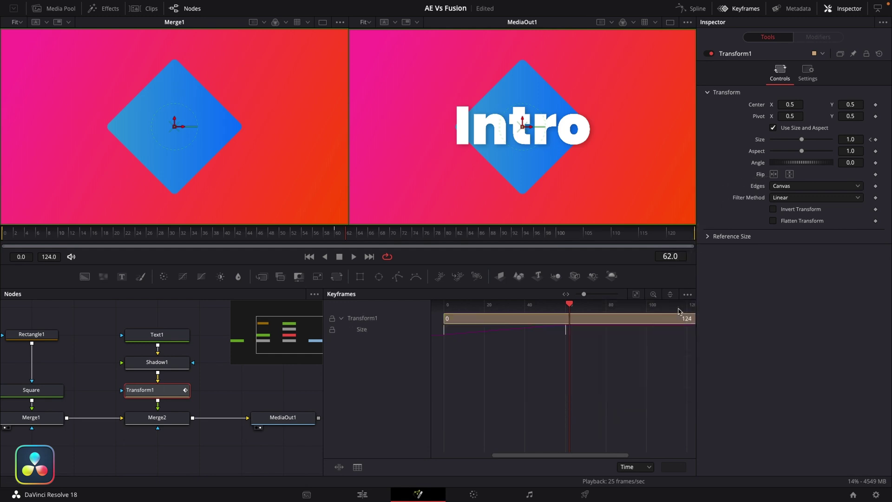
click(172, 336)
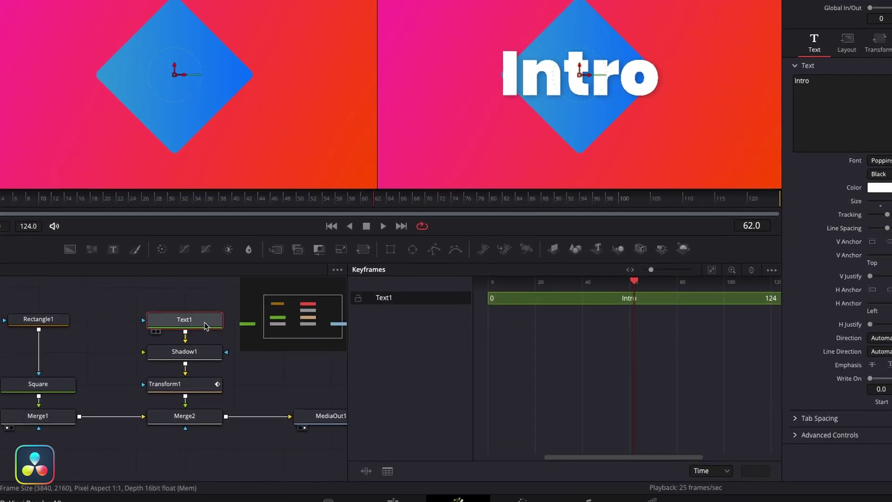
click(212, 351)
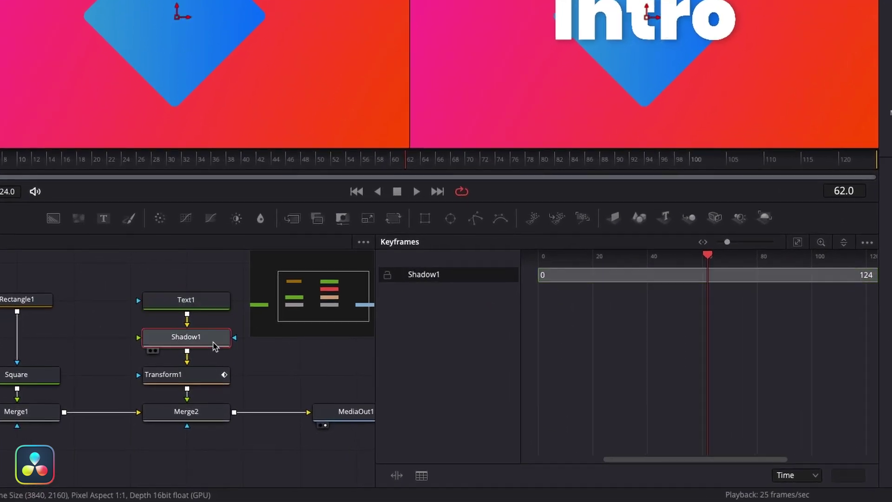
click(214, 382)
click(24, 375)
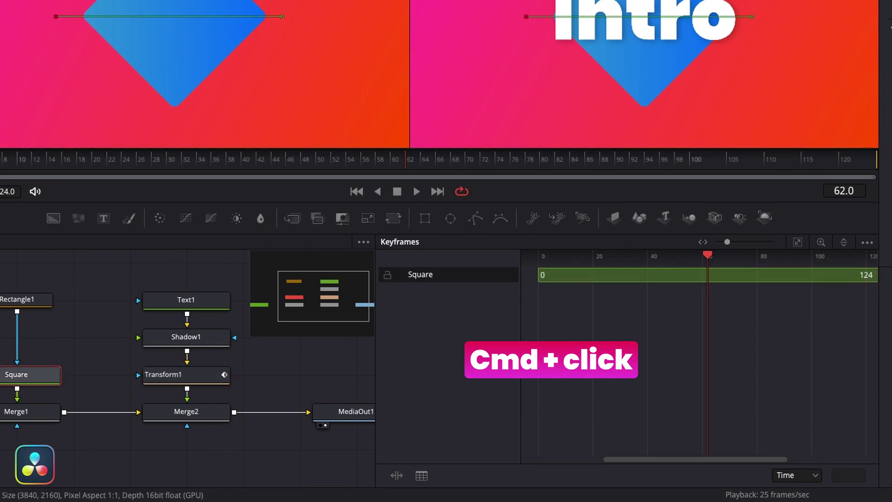
click(31, 301)
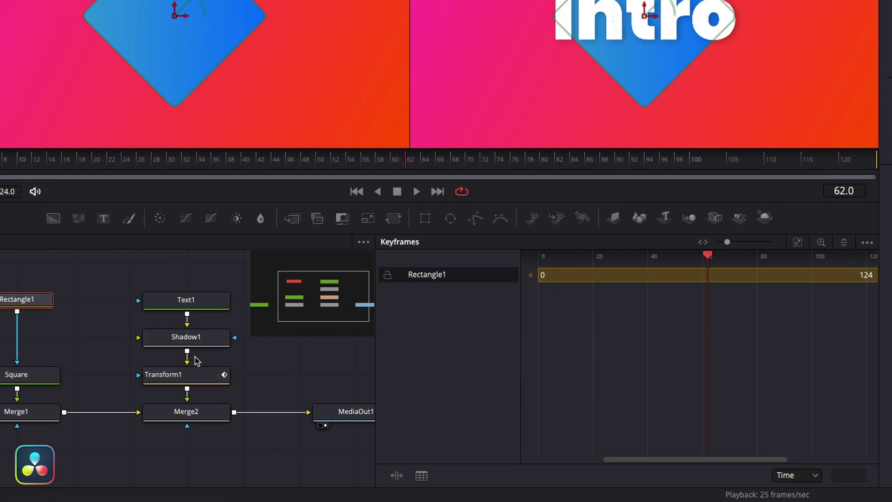
click(204, 374)
super+click(206, 310)
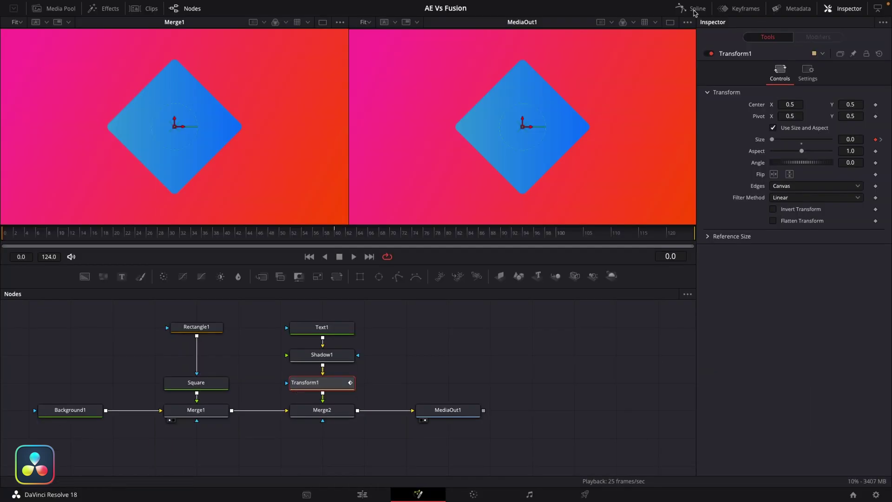
Play the comp and display Transform1's Size curve, zoomed to fit, in the Spline editor.
click(694, 13)
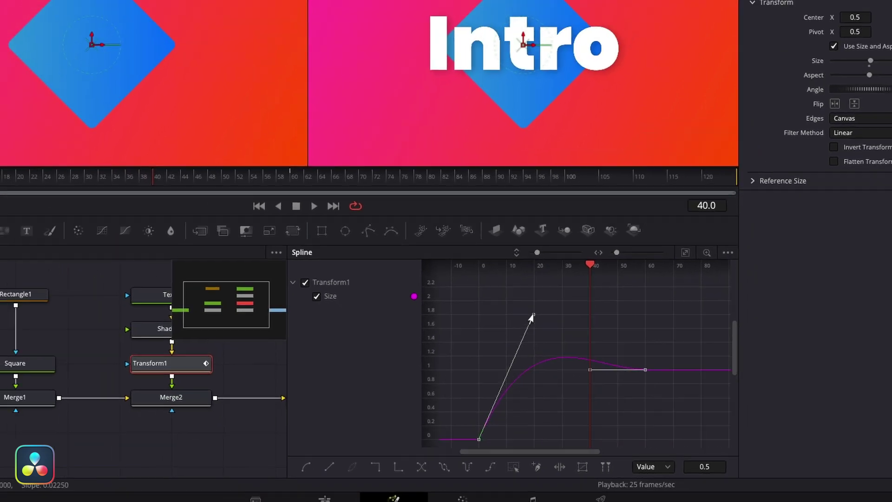
key(space)
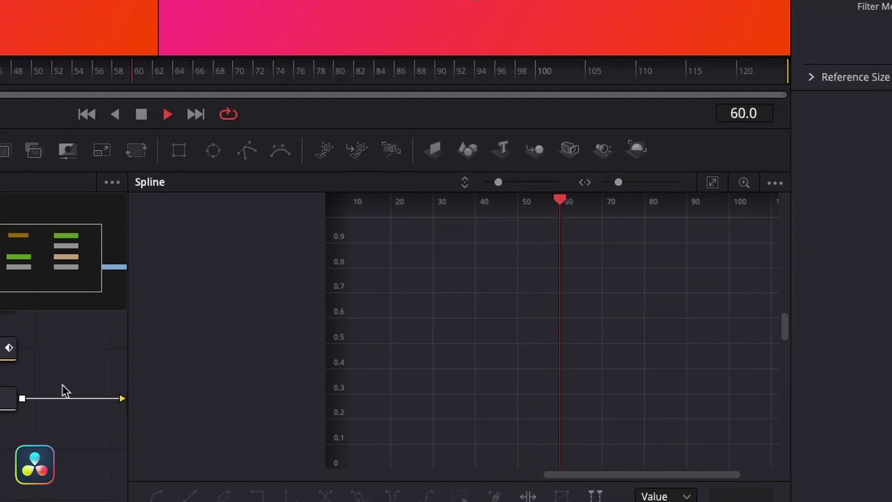
click(8, 348)
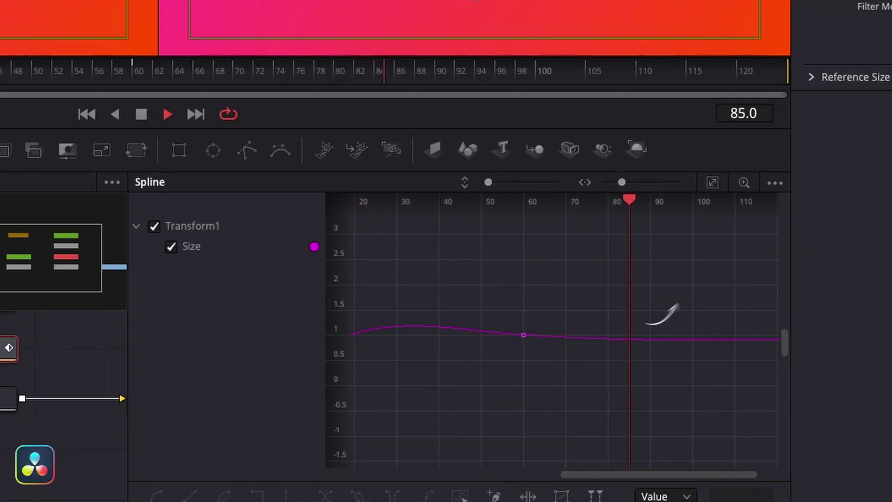
click(716, 183)
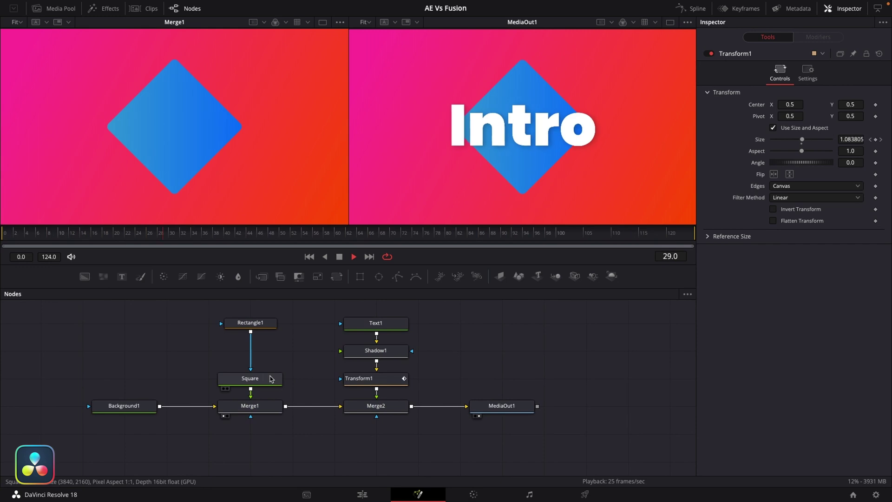
Insert a Transform node after the Square tool using the 'trans' tool search.
click(274, 352)
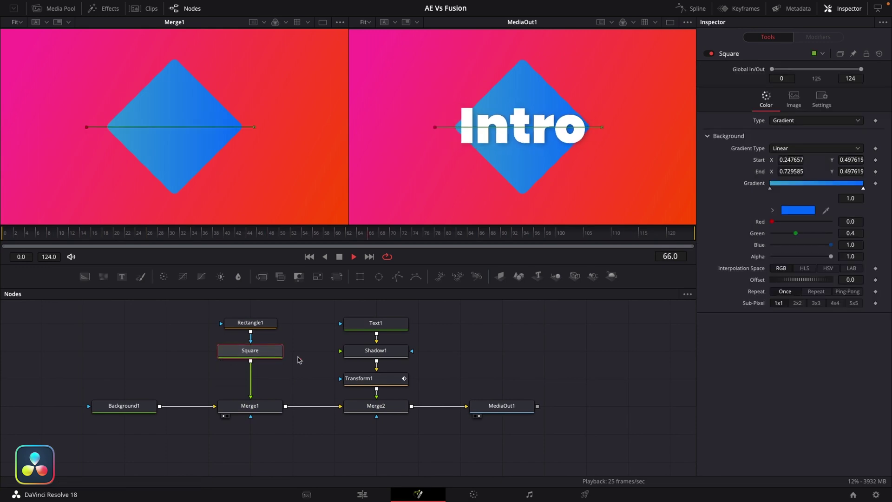
key(shift+space)
text(trans)
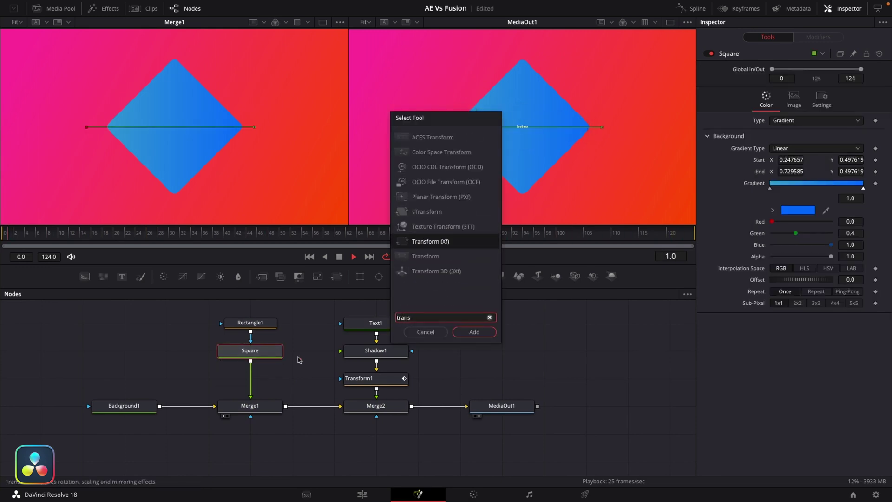
key(Return)
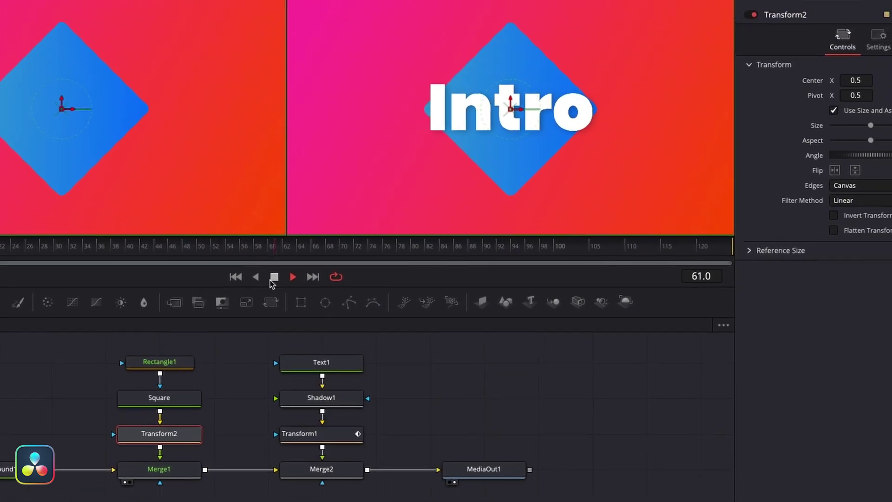
Check Transform2's Size and Angle keyframe curves, then replay the spin-in from frame 0.
click(315, 251)
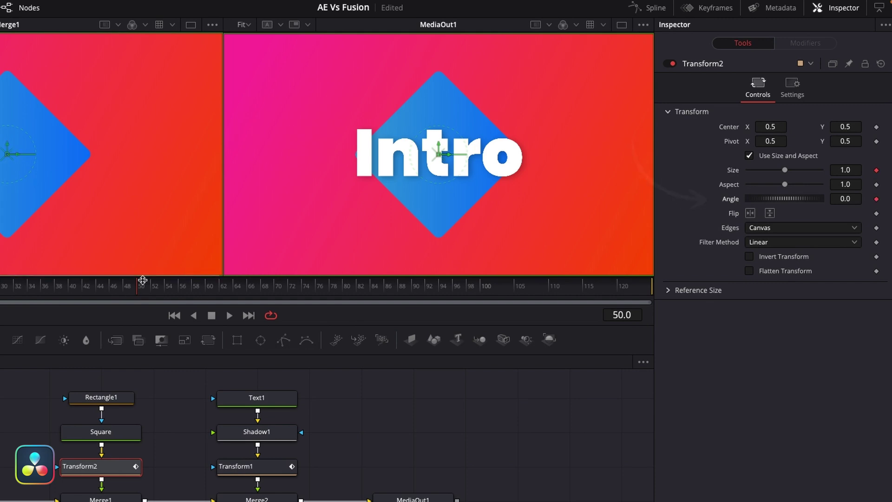
key(F8)
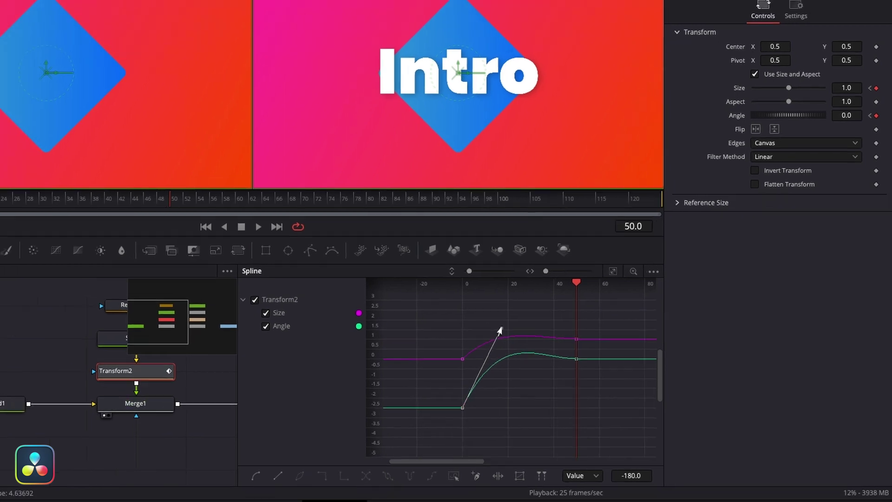
click(444, 294)
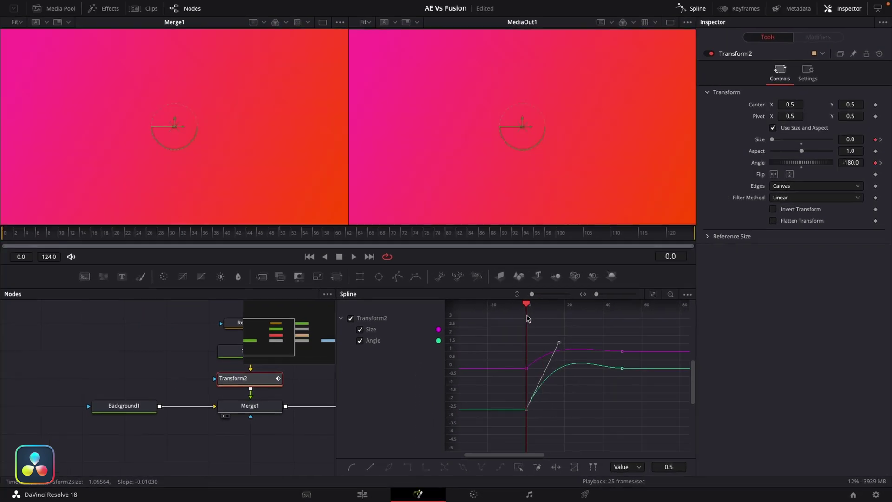
key(space)
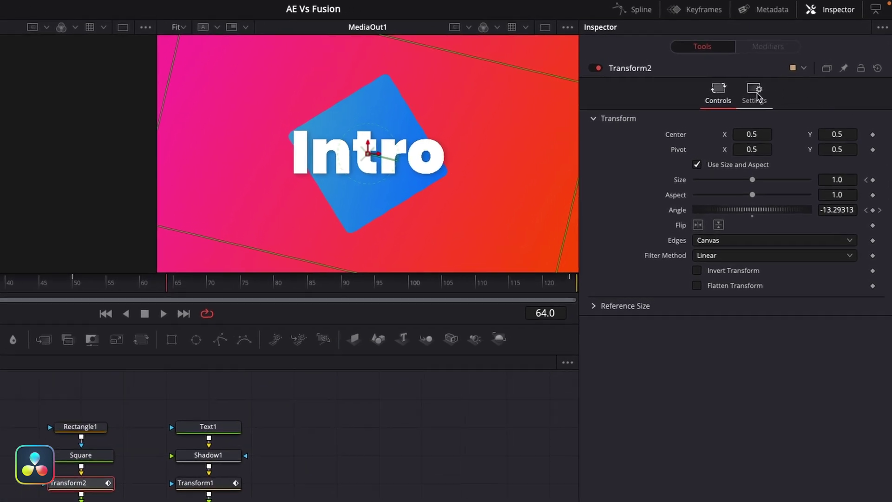
Enable Motion Blur in Transform2's settings and replay the intro from the start.
click(750, 100)
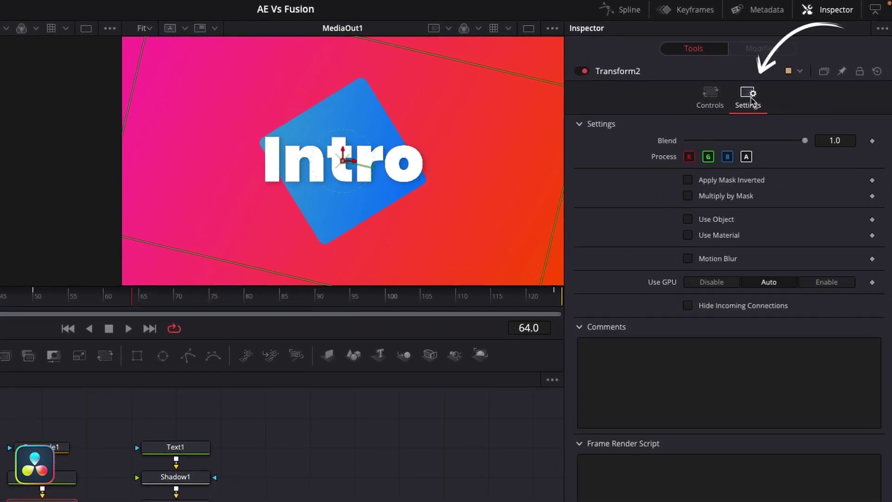
click(688, 259)
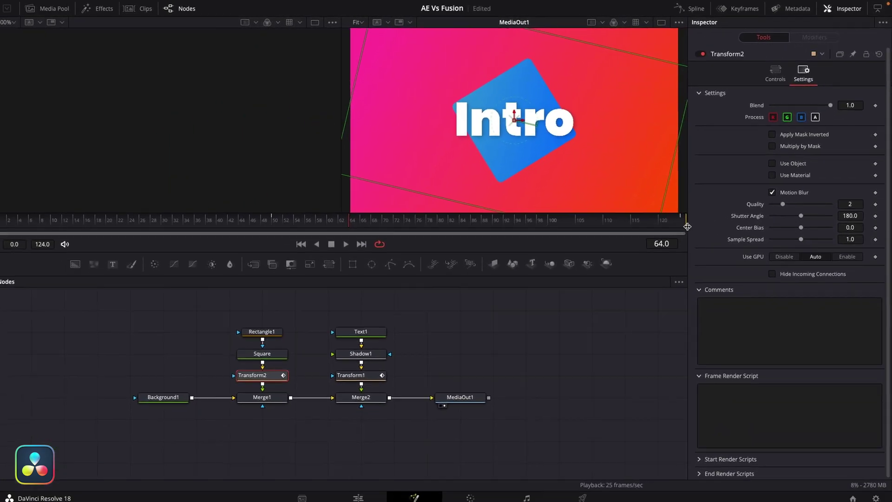
click(360, 375)
click(11, 227)
key(space)
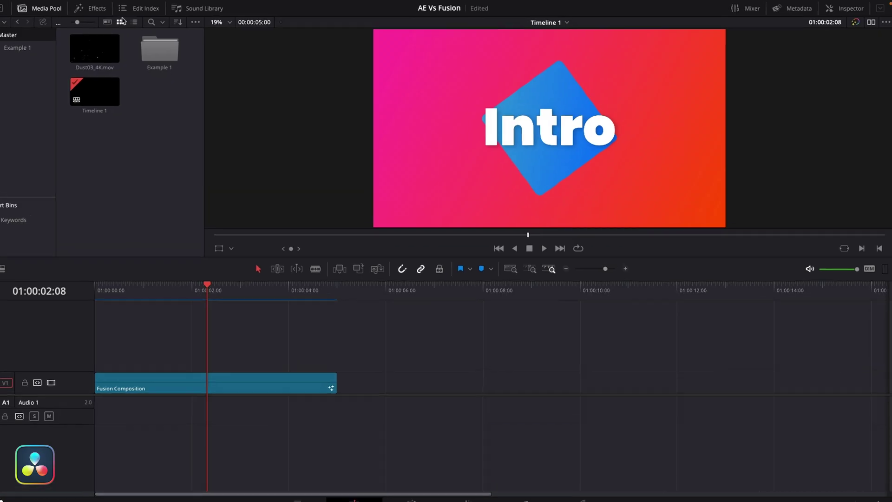
Load Dust03_4K.mov from the Media Pool into the viewer and play the dust particles.
double_click(95, 48)
key(space)
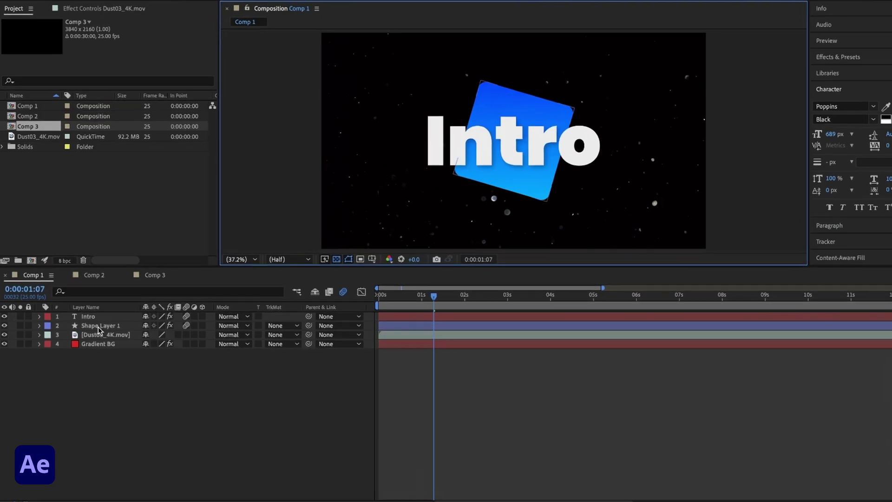
Set the Dust03_4K.mov layer's blend mode to Screen.
click(98, 336)
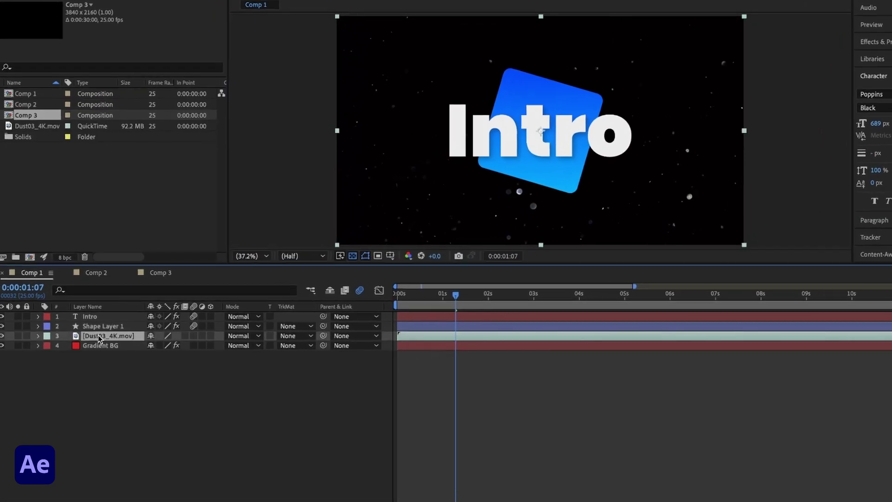
click(242, 336)
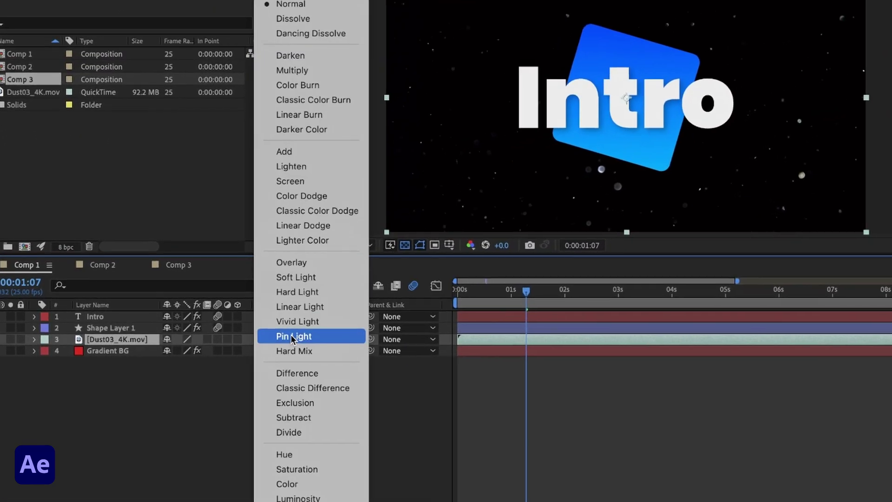
click(306, 185)
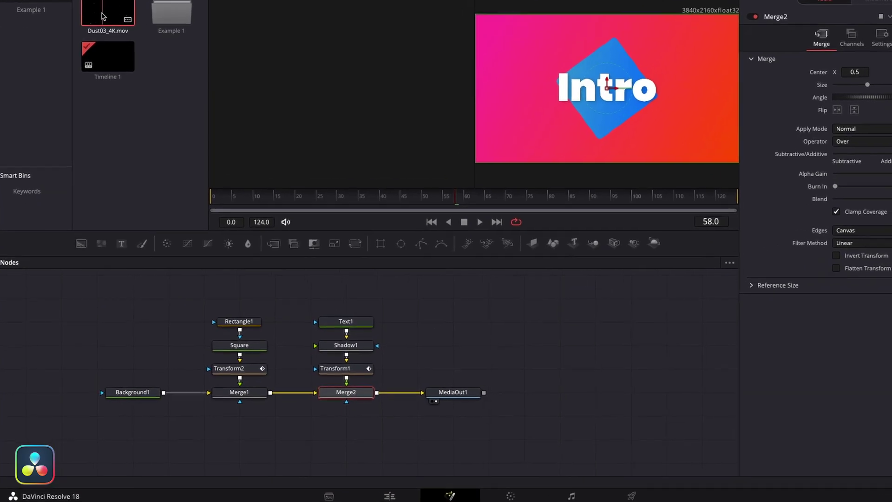
Add Dust03_4K.mov as a node renamed dustoverlay and merge it onto Background1 as Merge3.
drag(113, 34, 171, 342)
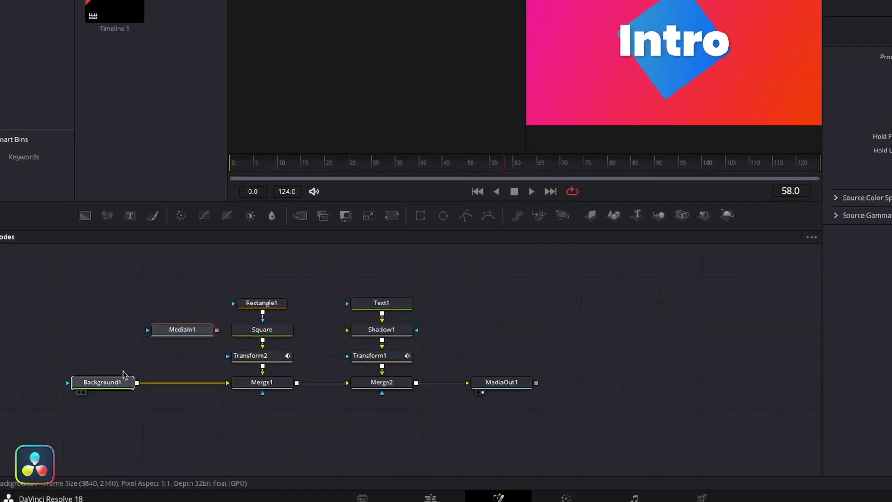
key(F2)
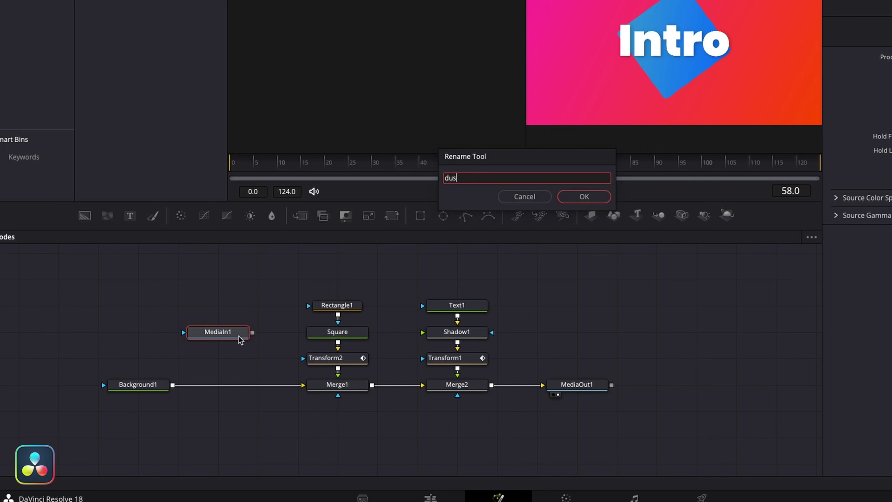
text(dust overlay)
key(Return)
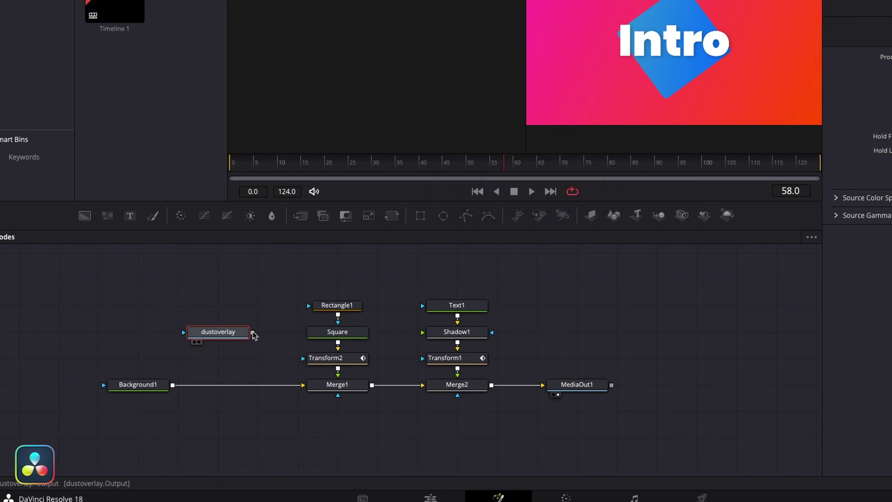
mouse_move(253, 333)
mouse_down()
mouse_move(251, 372)
mouse_move(185, 380)
mouse_move(202, 374)
mouse_up()
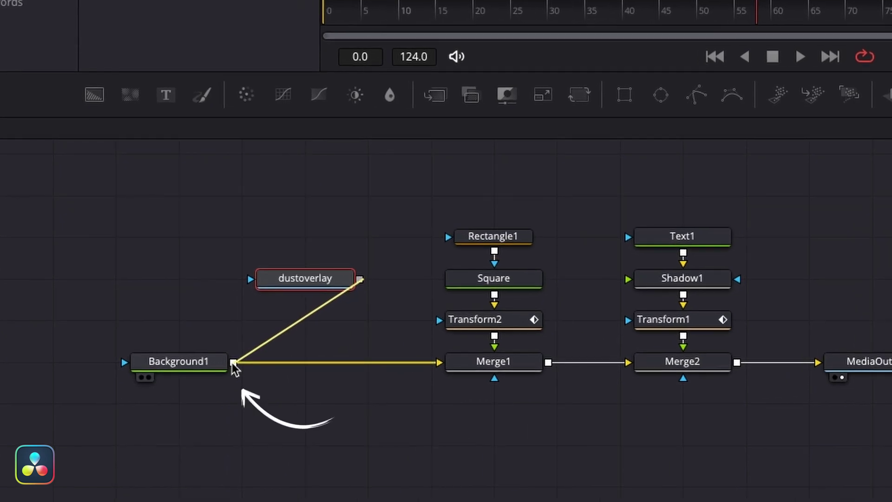
drag(233, 363, 233, 362)
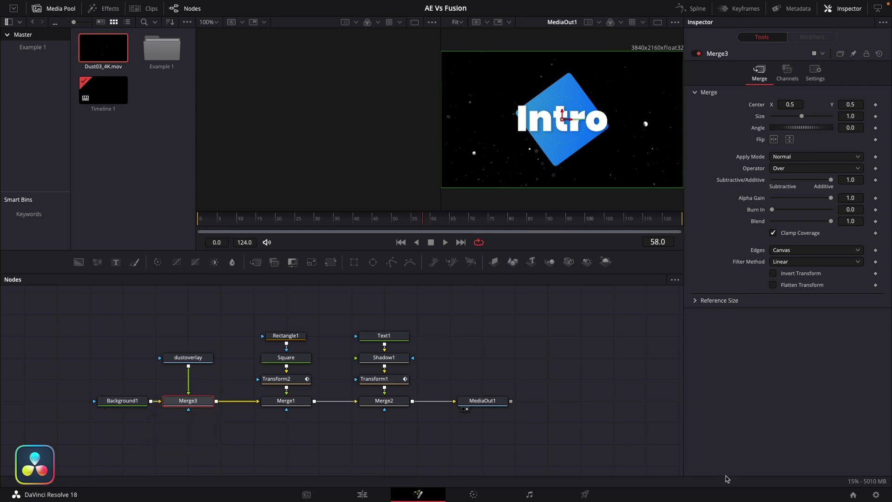
Set Merge3's Apply Mode to Screen with Blend 0.6 and preview the dust animation.
click(847, 157)
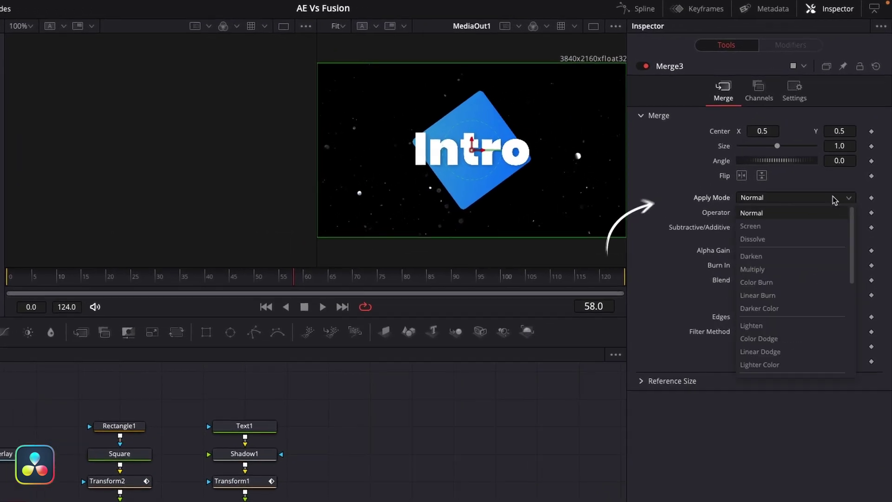
click(814, 226)
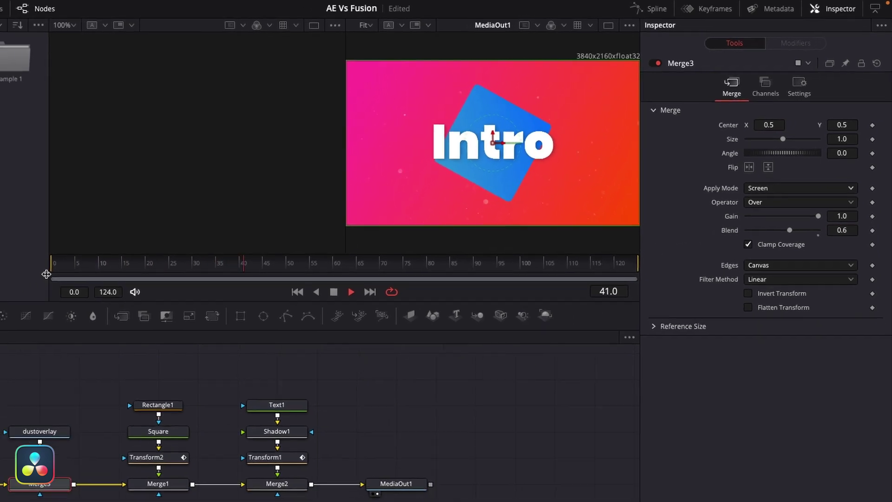
key(space)
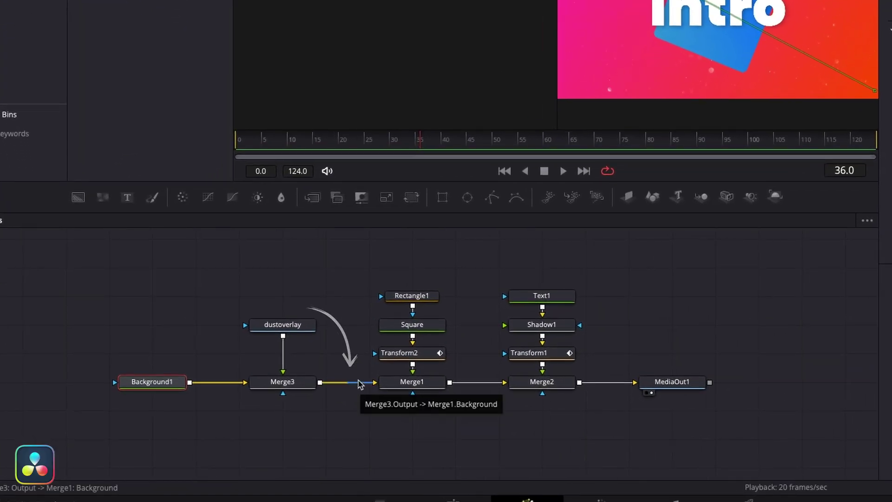
Move Background1, dustoverlay and Merge3 aside and feed Merge1 from Background2 at Alpha 0.
mouse_move(331, 423)
mouse_down()
mouse_move(227, 325)
mouse_move(131, 311)
mouse_up()
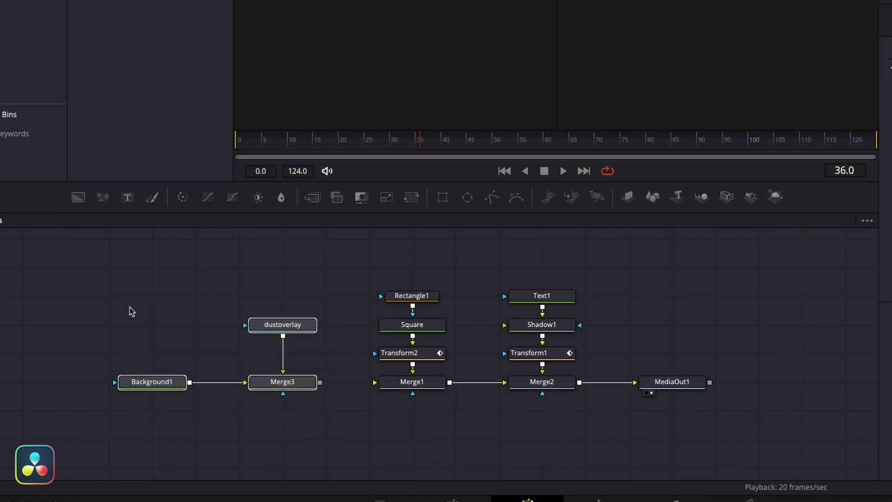
drag(301, 389, 146, 276)
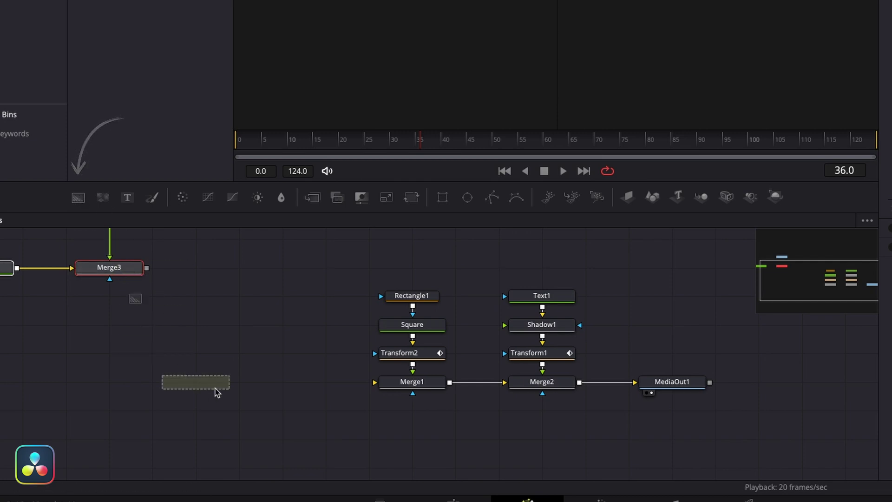
drag(276, 386, 385, 386)
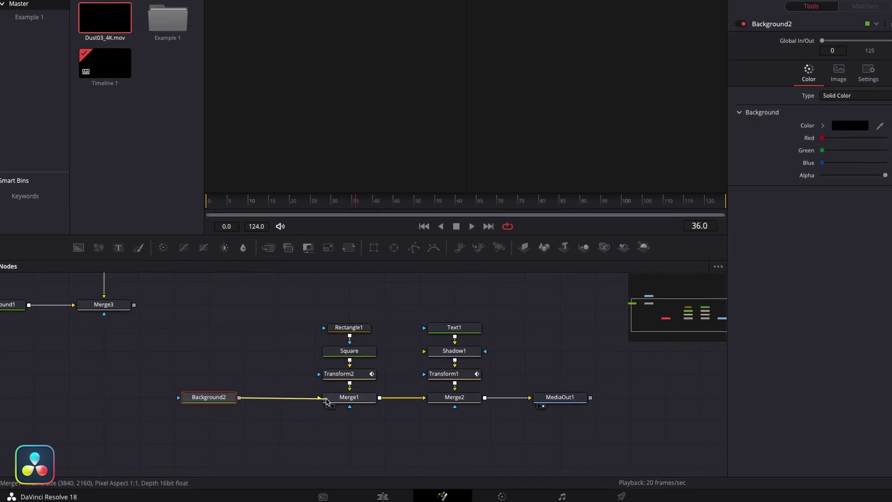
drag(327, 402, 326, 402)
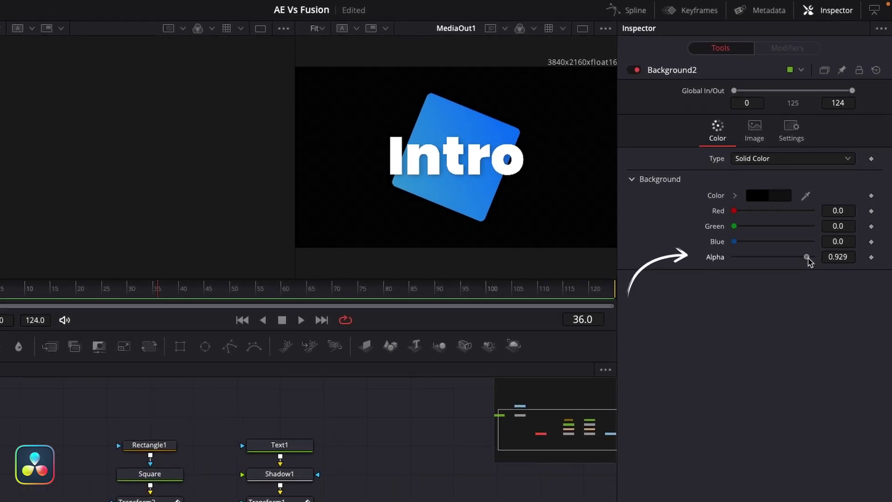
drag(809, 258, 694, 279)
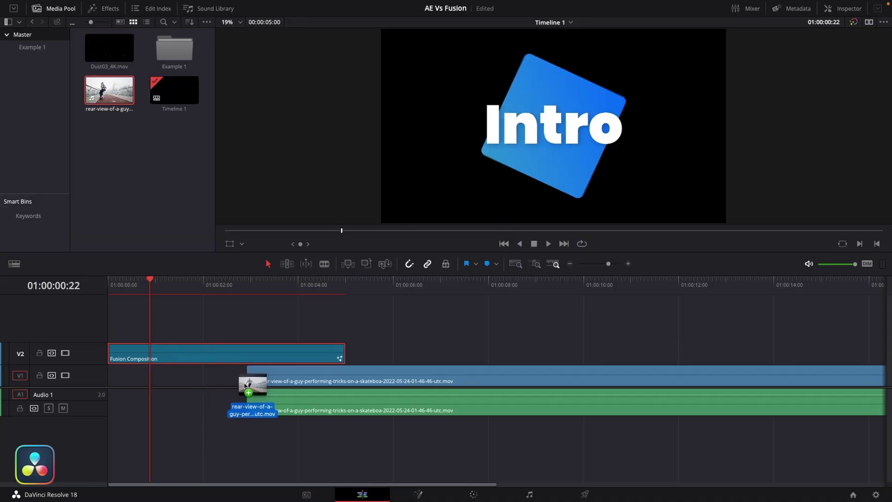
Put the skateboard clip on V1 under the Fusion title, play it, then select Text1.
drag(249, 381, 103, 378)
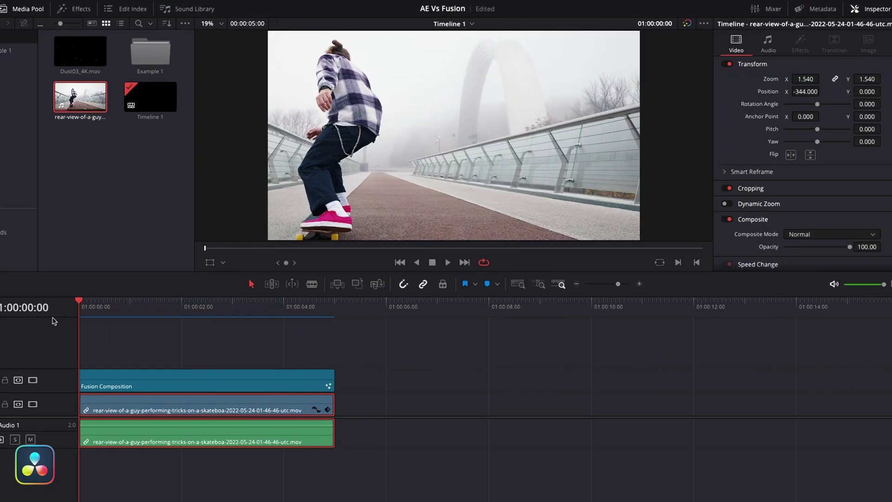
key(space)
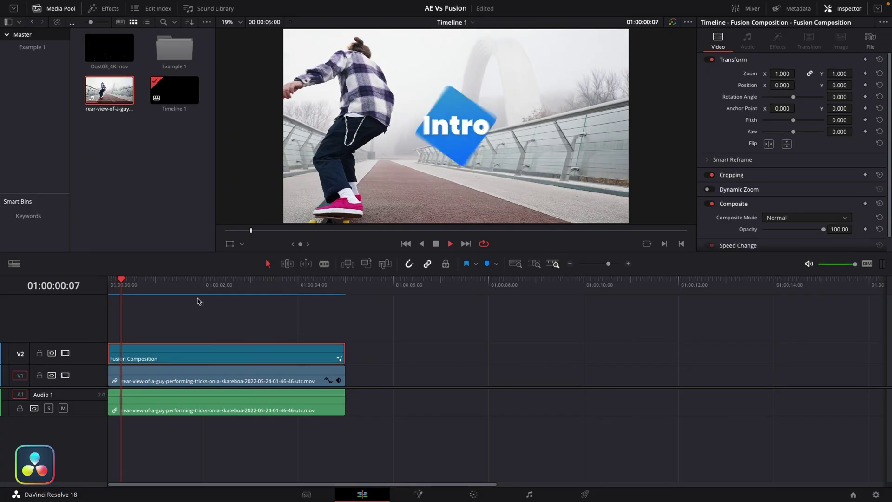
click(418, 494)
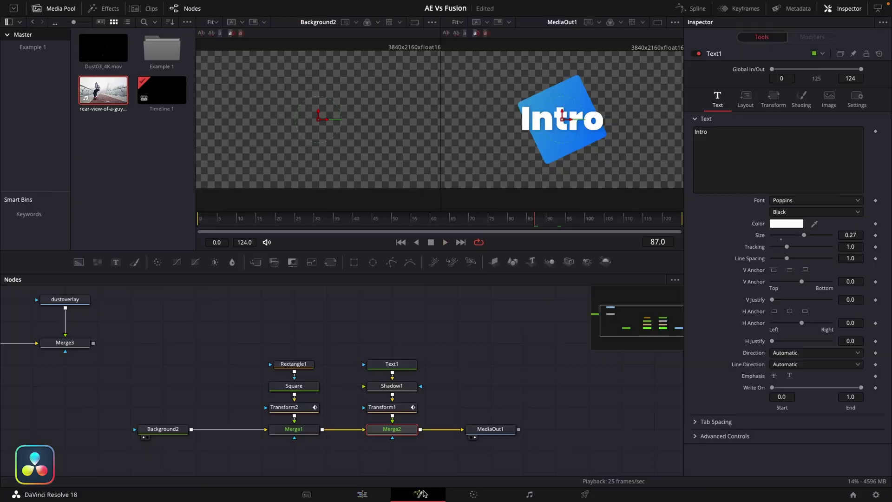
click(405, 365)
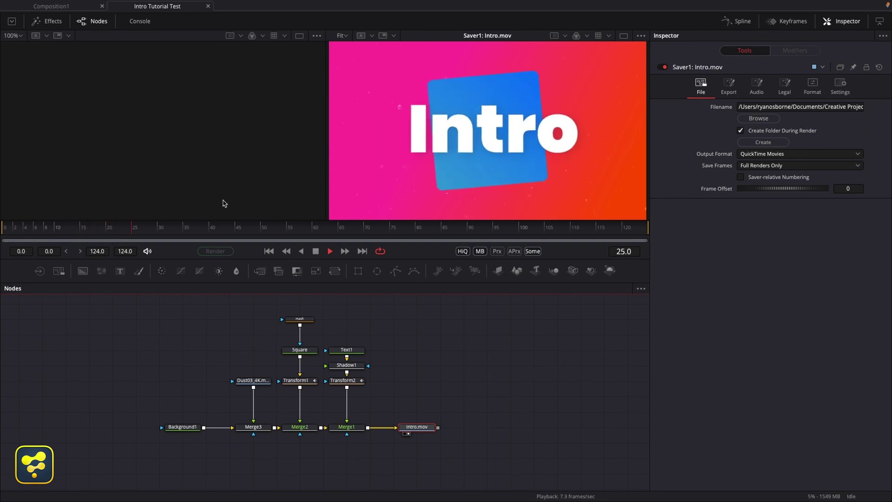
Scrub through the frames, then save Saver1's output file as Intro.mov.
drag(147, 231, 399, 230)
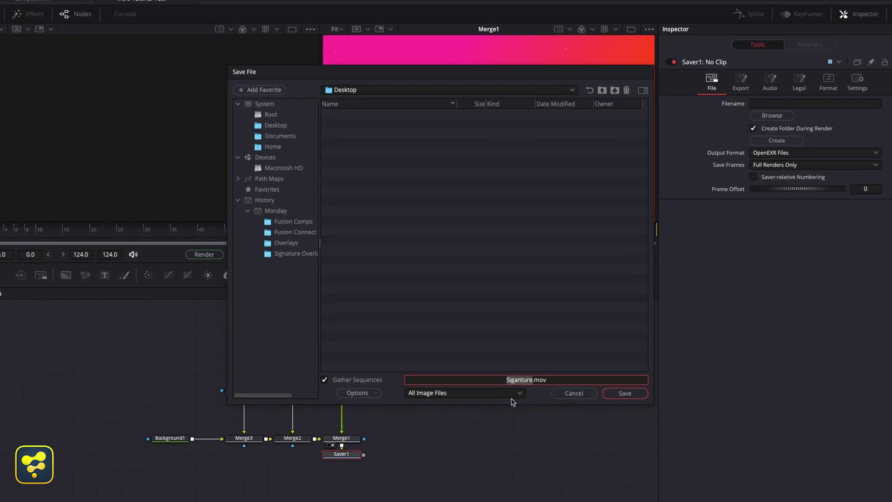
key(BackSpace)
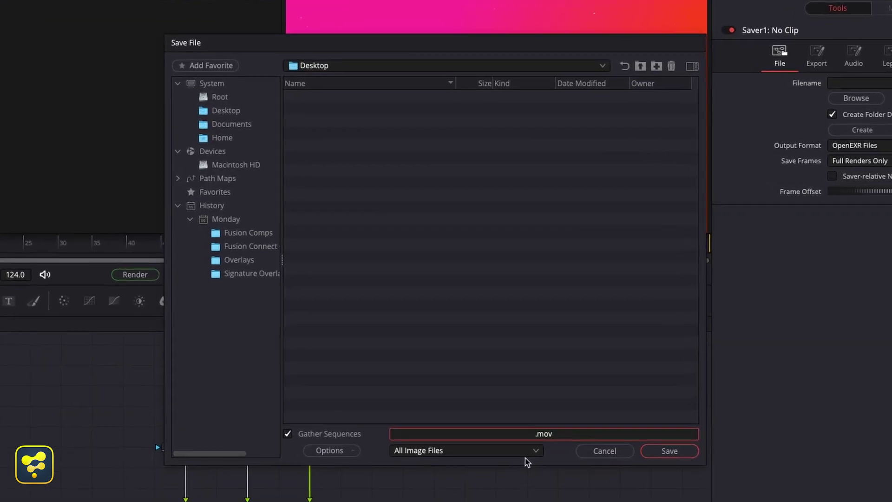
text(Intro)
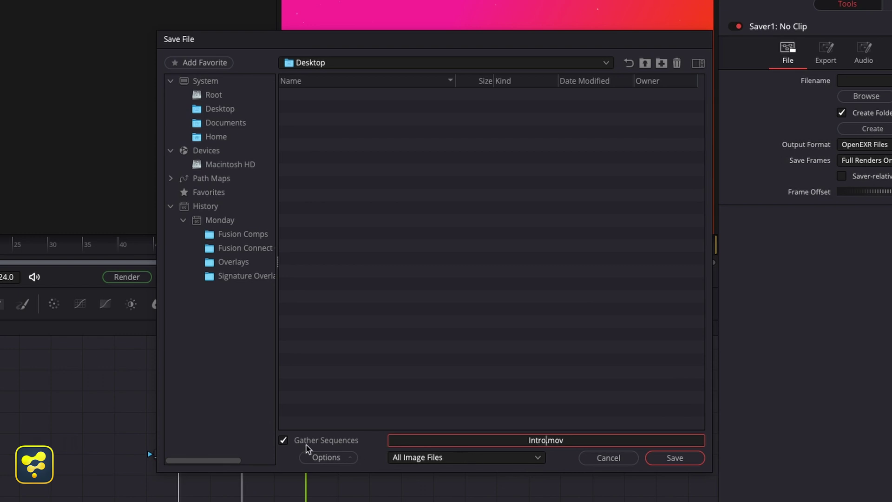
click(692, 461)
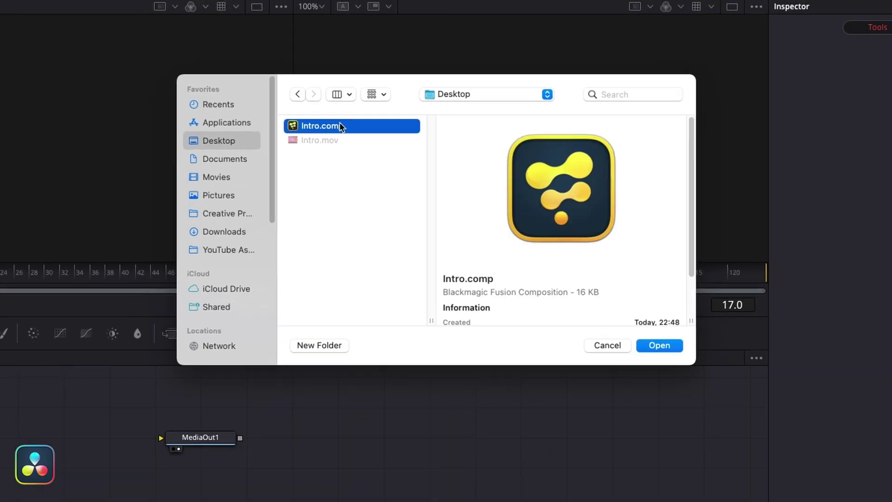
Open Intro.comp from the Desktop and pan to view its full node tree.
click(659, 345)
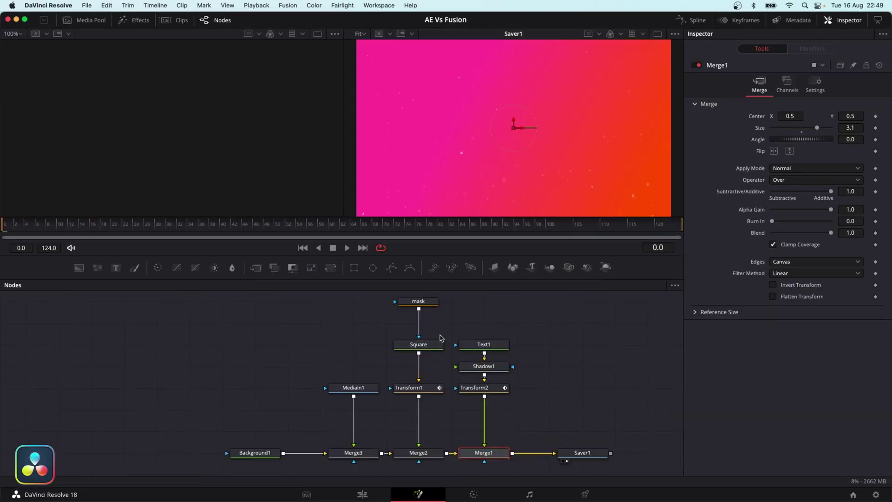
drag(310, 327, 237, 320)
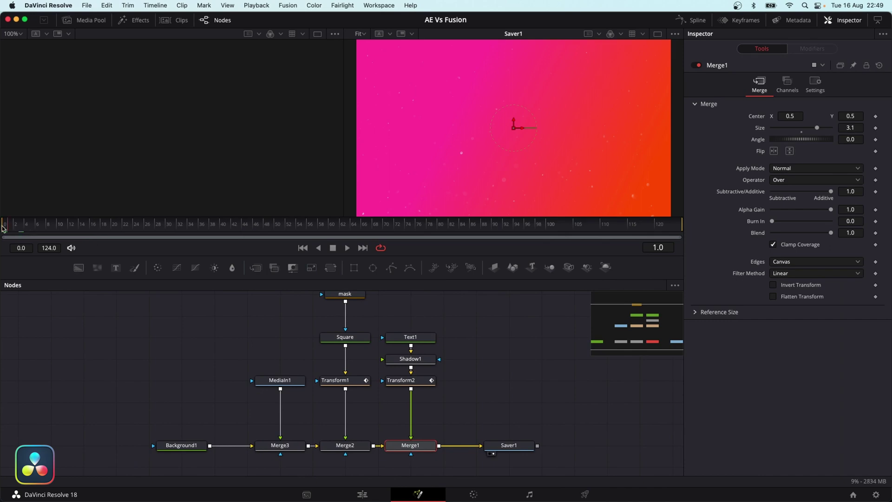